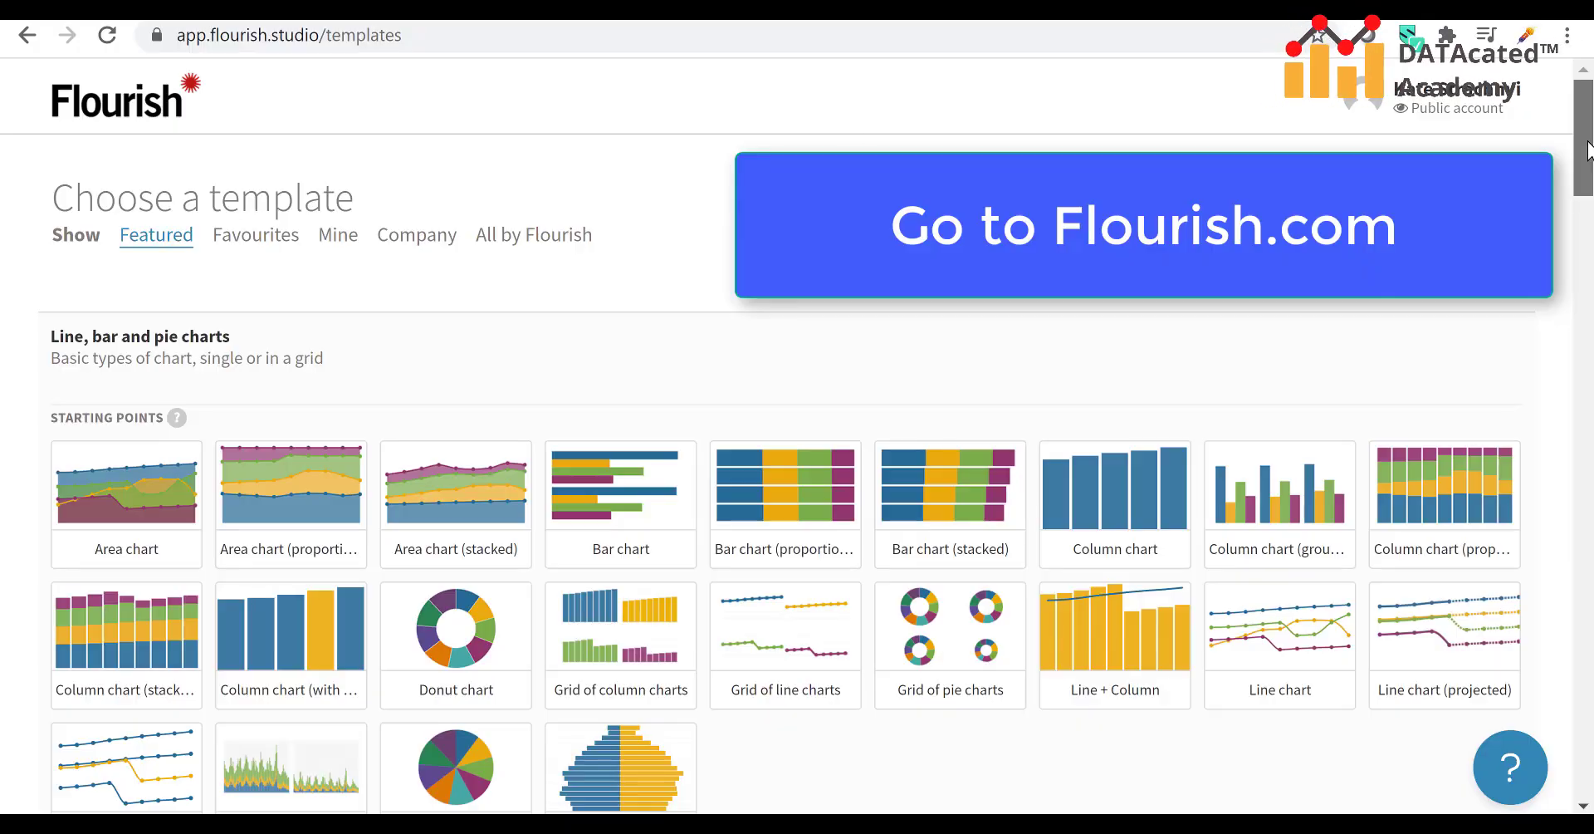
mouse_move(1588, 150)
mouse_down()
mouse_move(1585, 678)
mouse_move(1585, 373)
mouse_up()
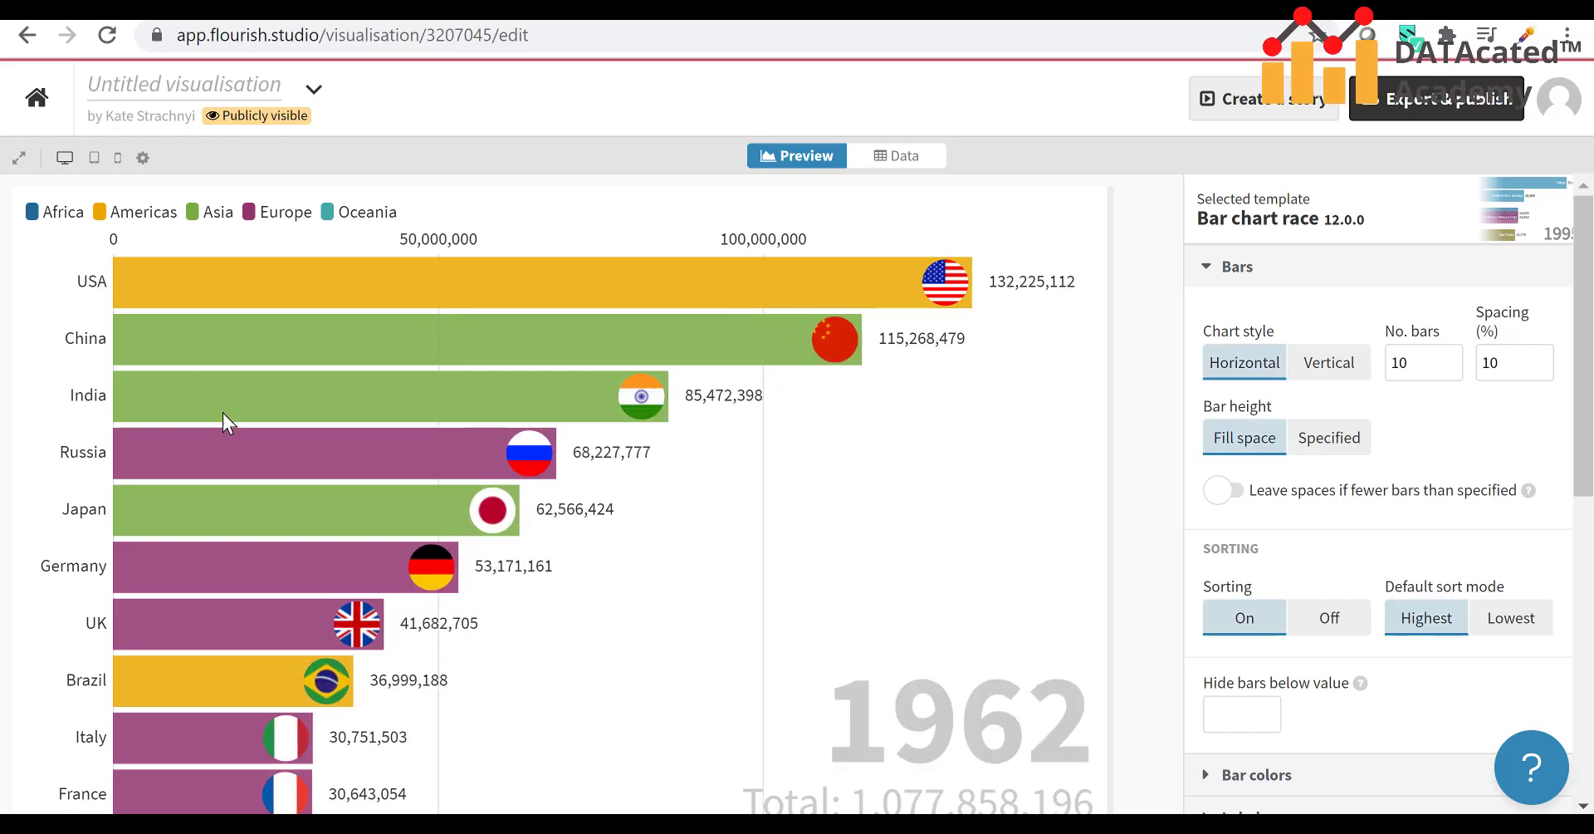
Step: Review the template's sample country data sheet, then switch to the superstore workbook
click(905, 155)
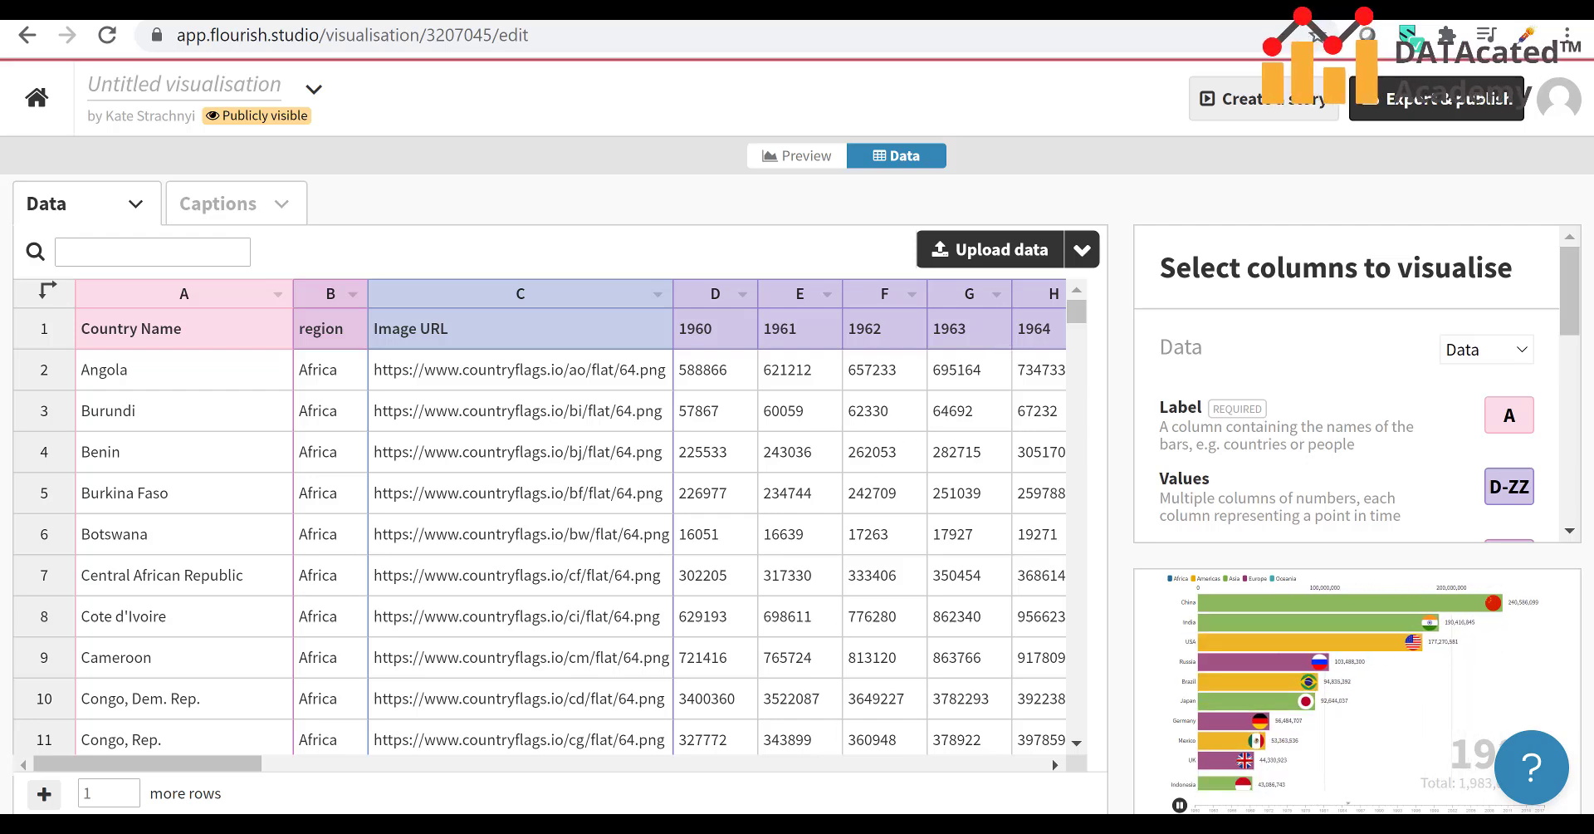
click(789, 735)
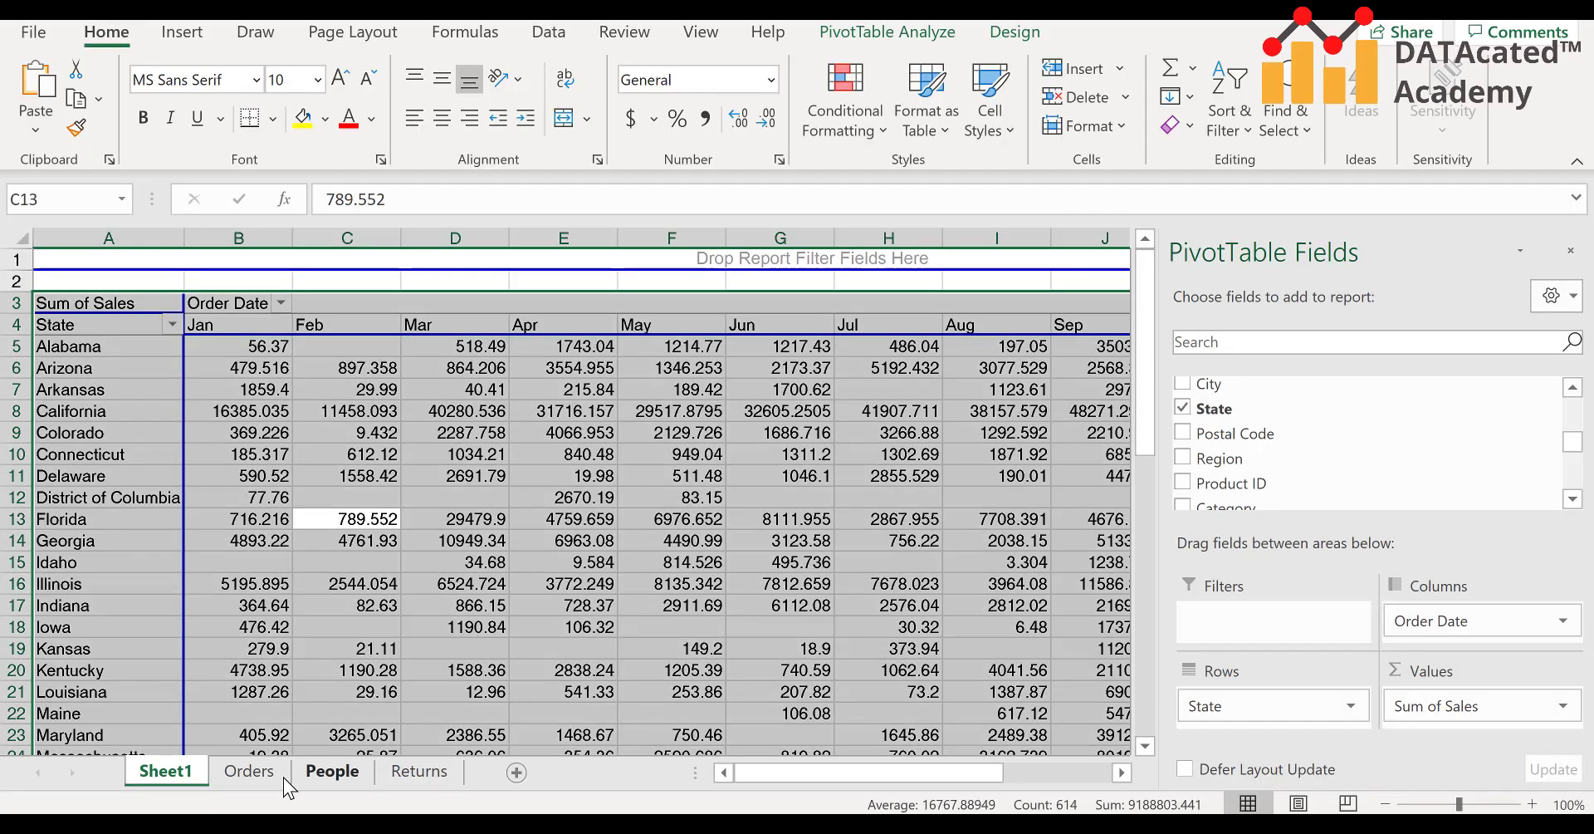
Step: Check the Orders sheet and the pivot's month columns through Grand Total, then return to Flourish
click(248, 770)
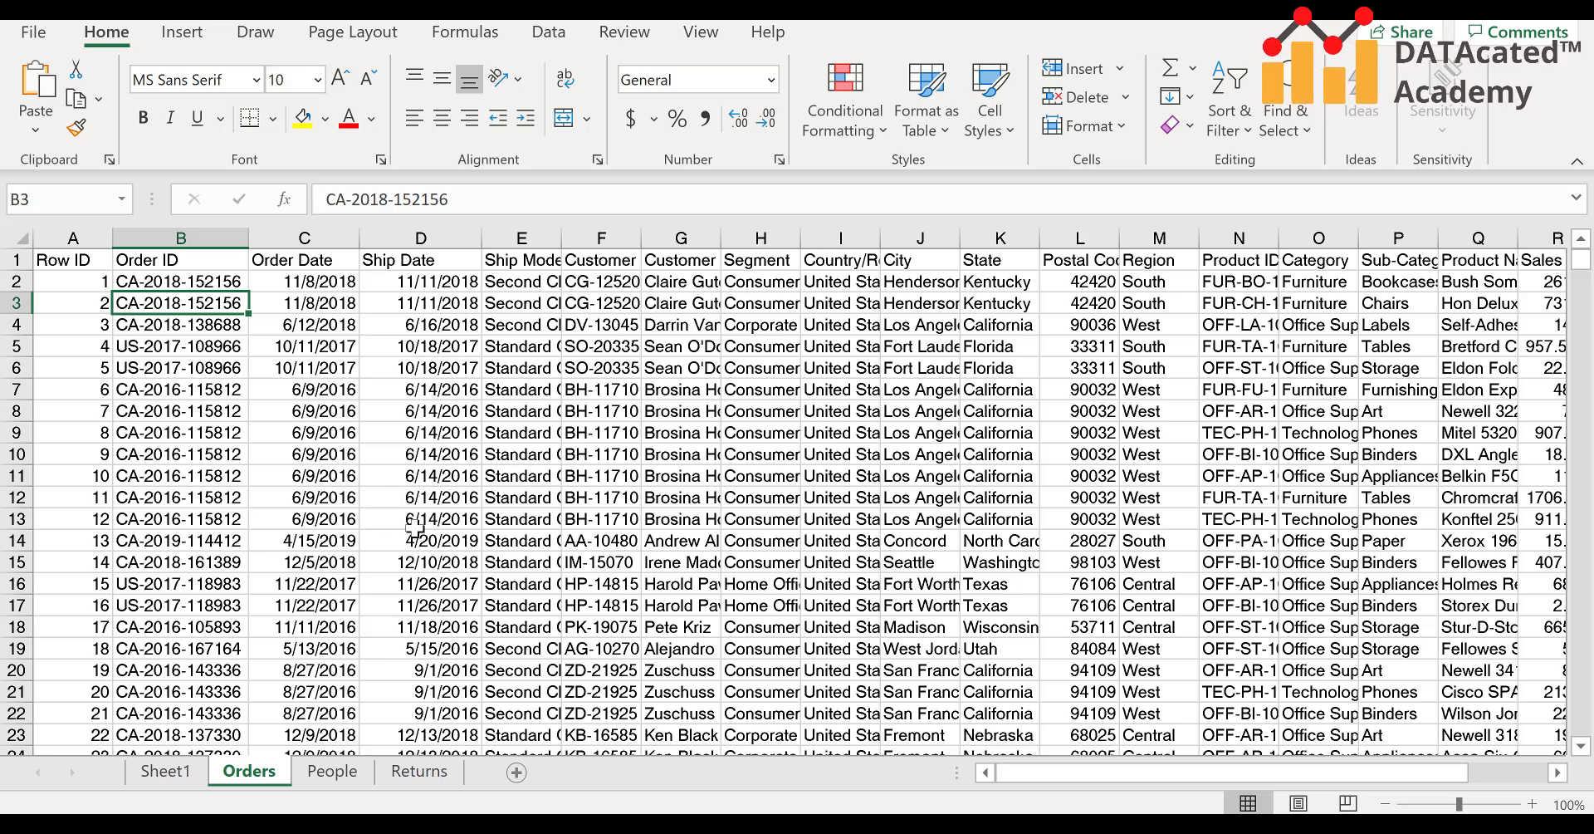
click(166, 772)
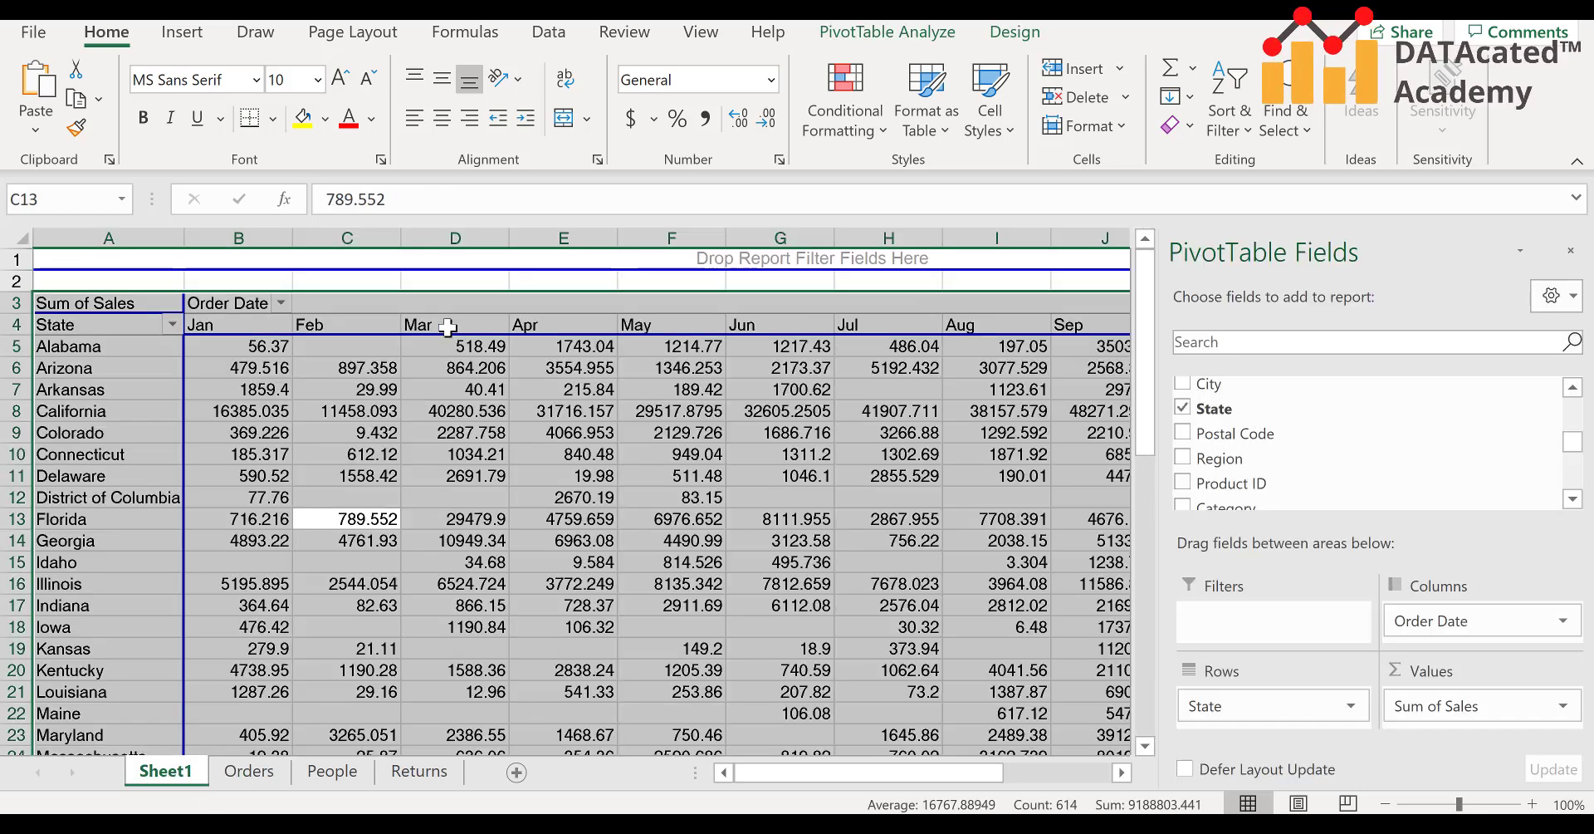
click(443, 324)
key(Right)
key(Right)
key(Right)
key(Right)
key(Right)
key(Left)
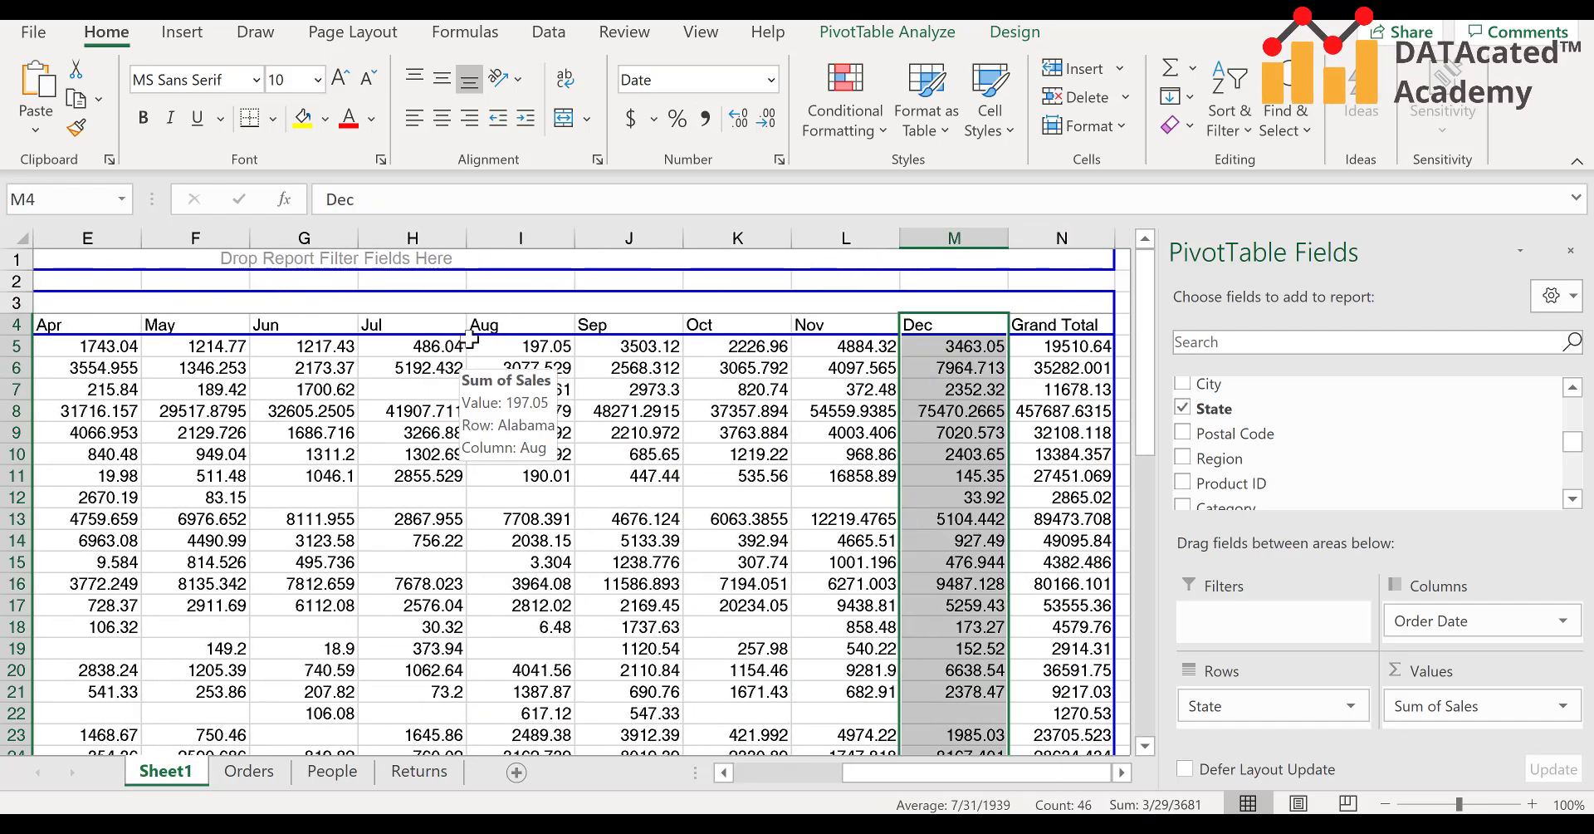
key(Left)
key(Left)
key(Home)
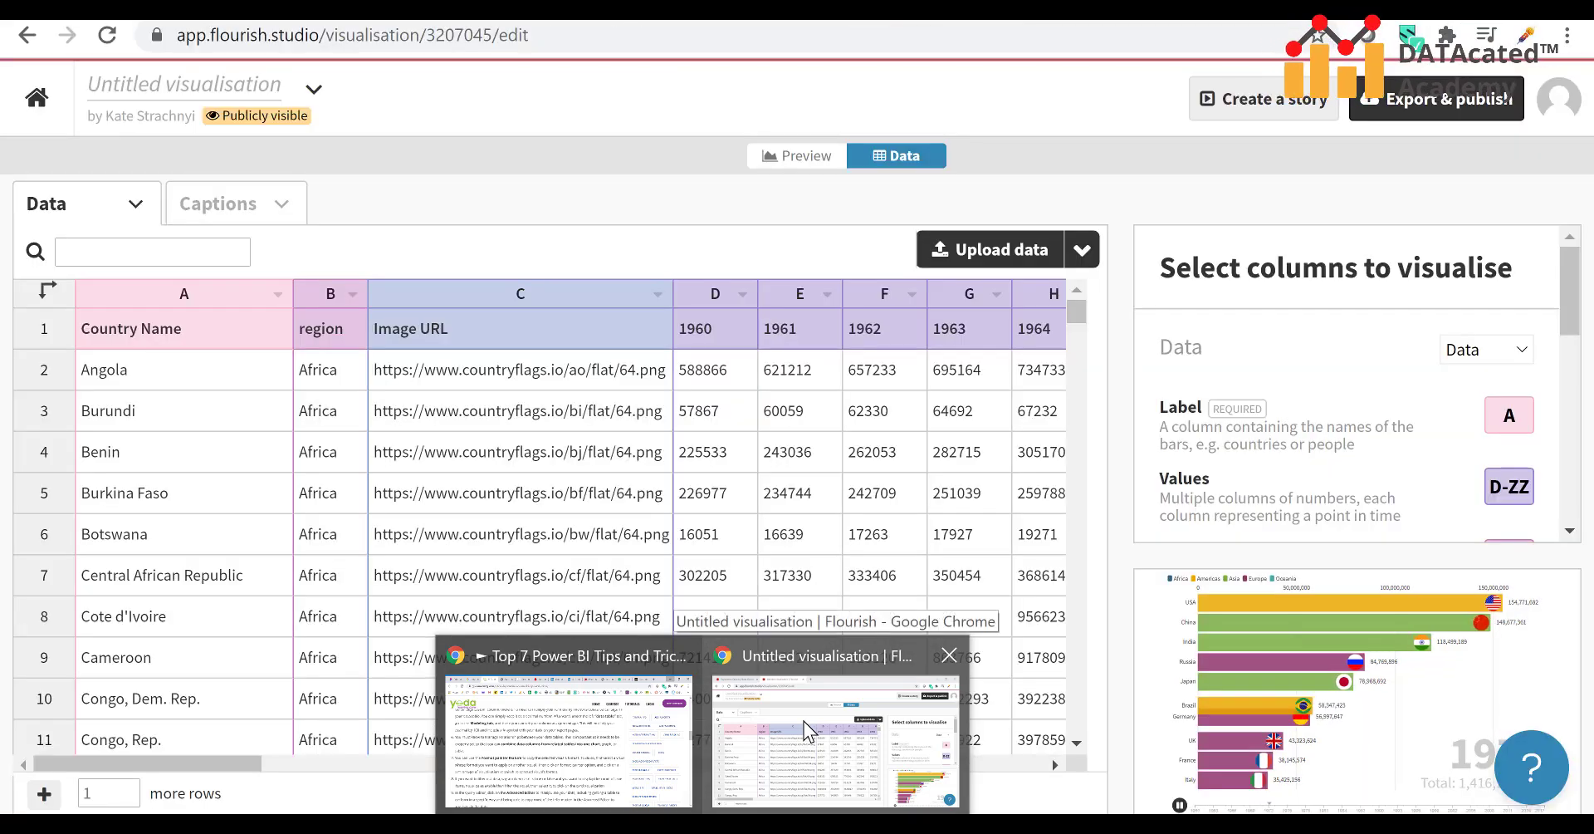
click(803, 720)
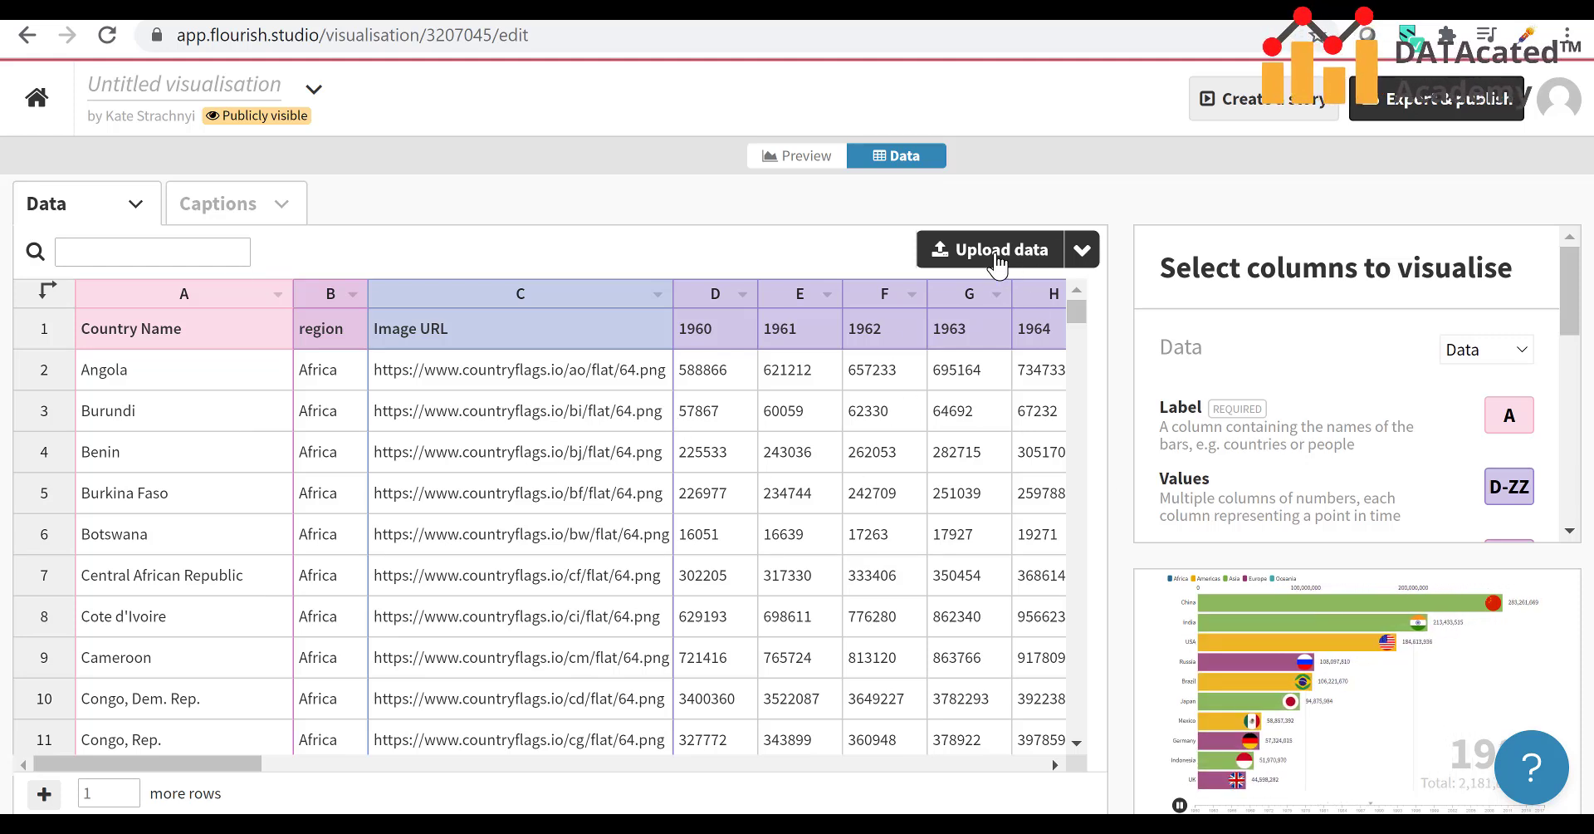
Step: Upload the 'moving bars' workbook from the Desktop, replacing the sample sheet
click(997, 255)
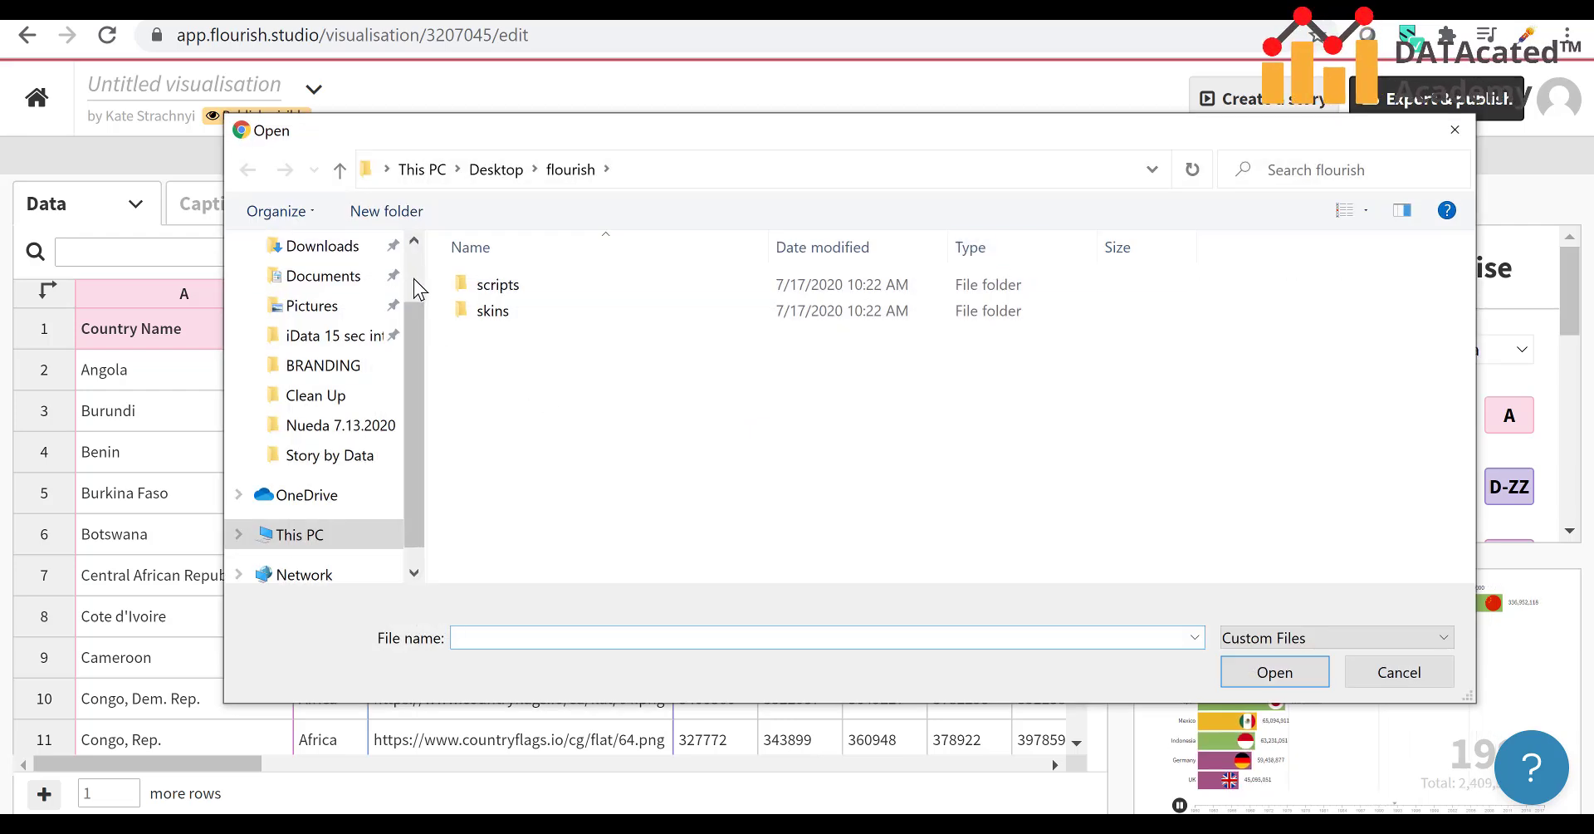
click(312, 294)
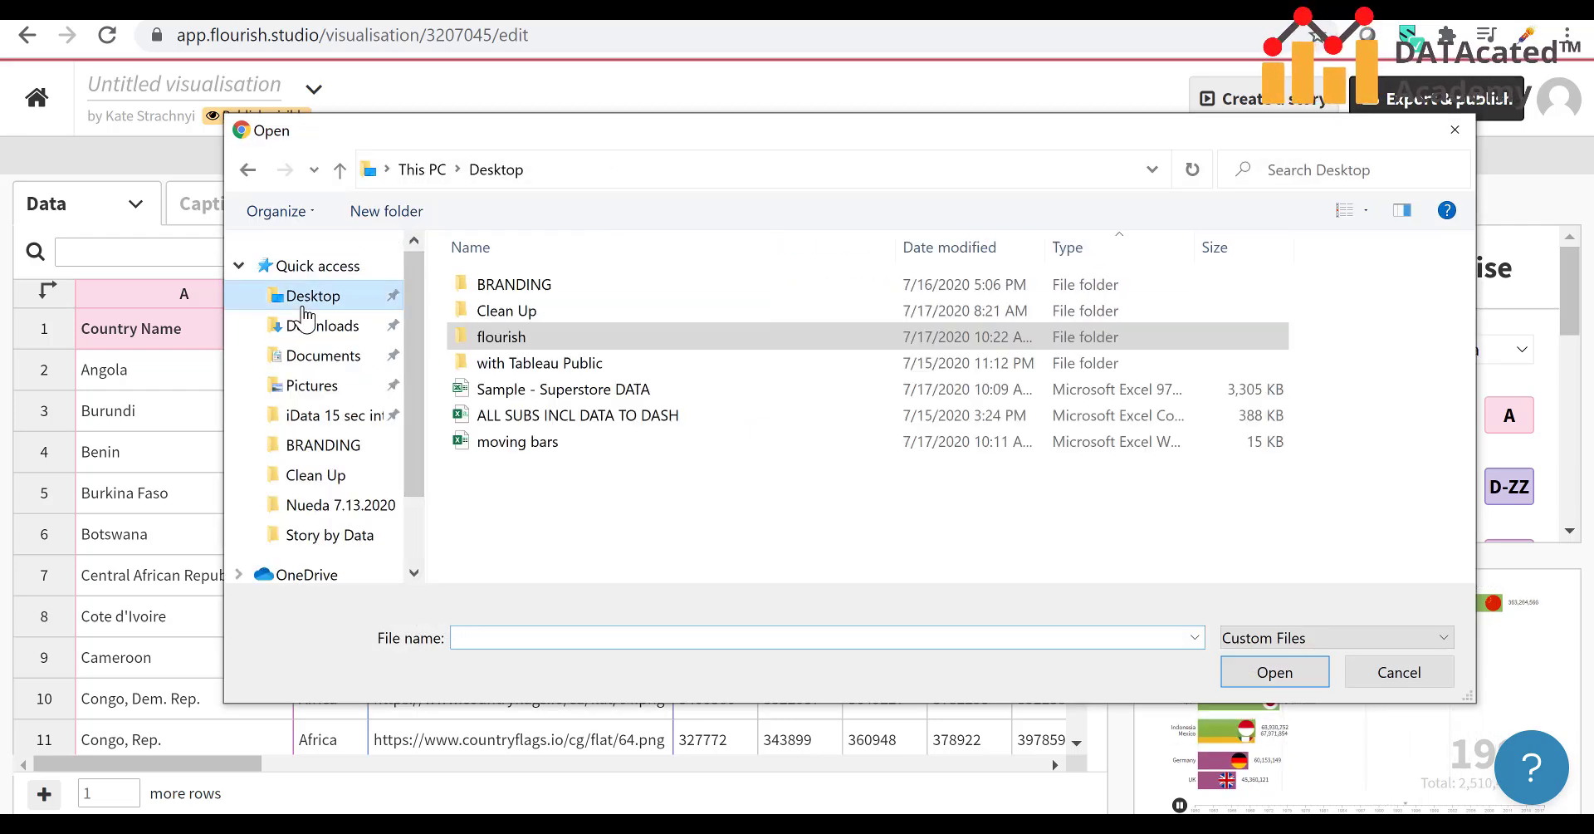
double_click(508, 444)
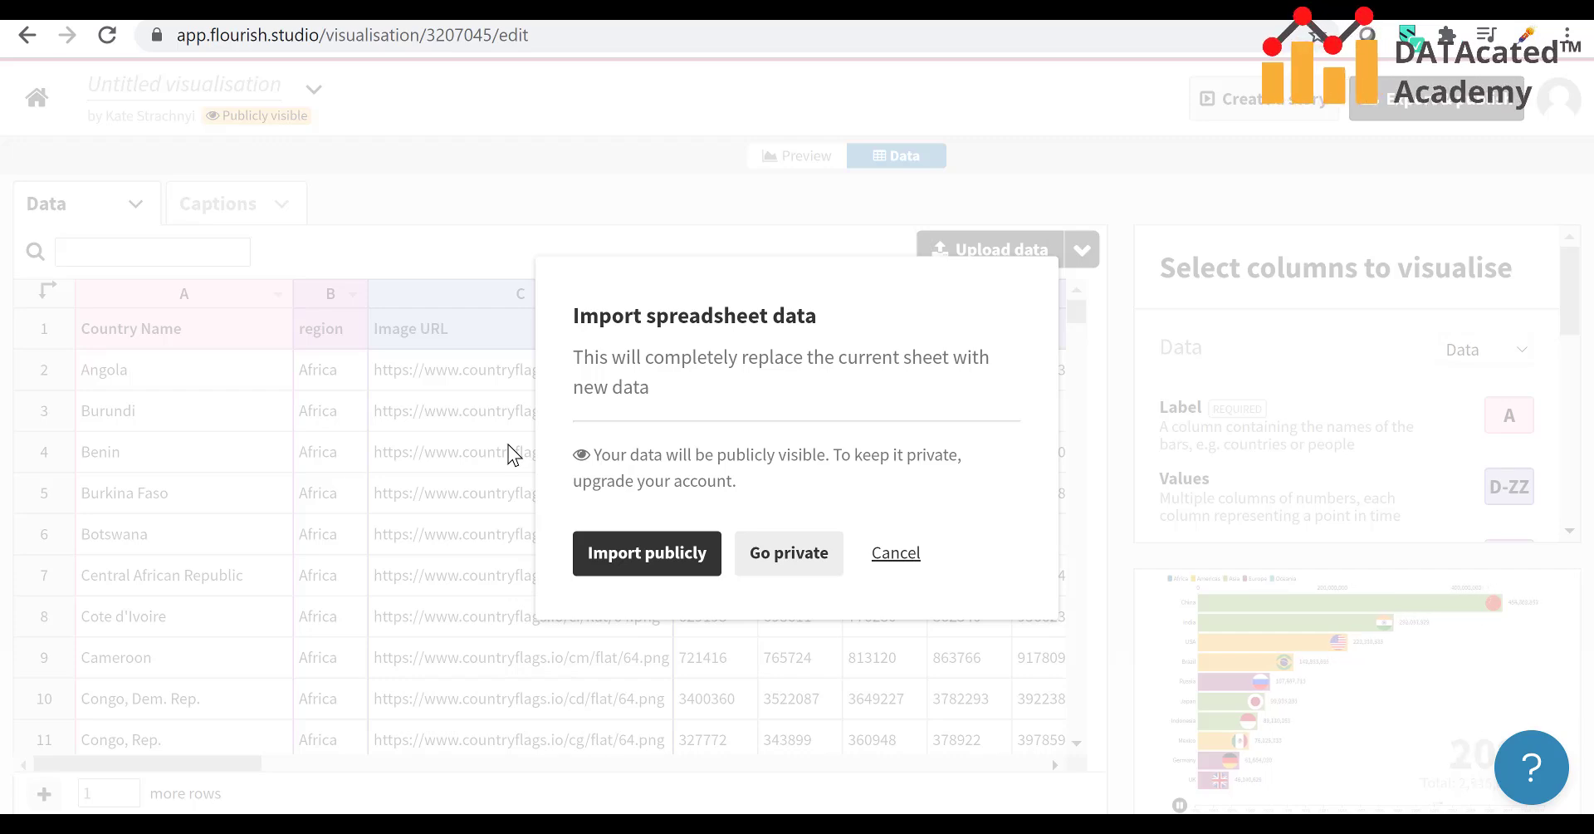
click(667, 551)
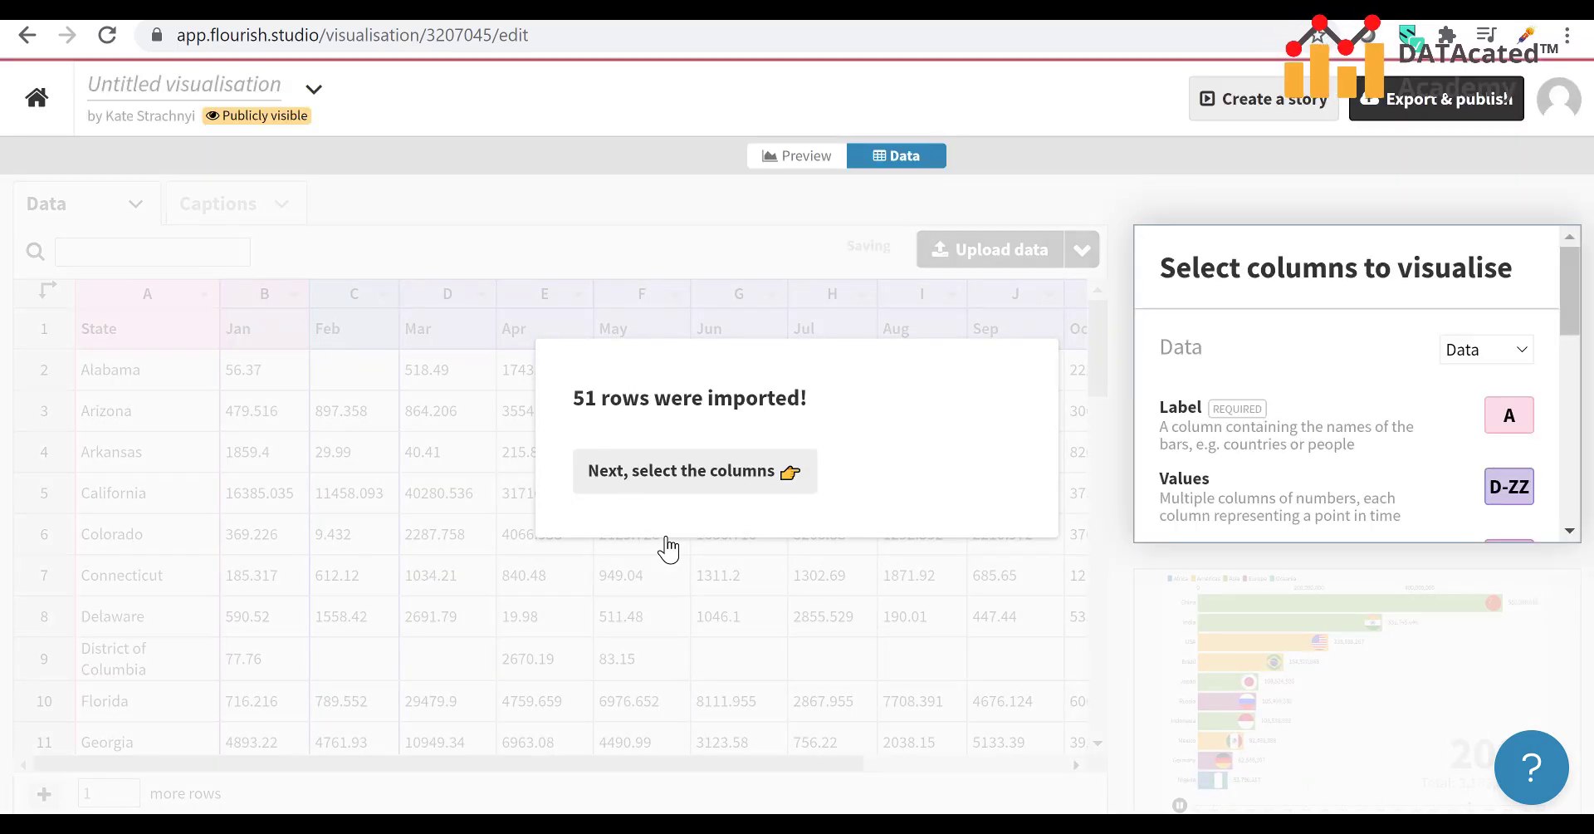
Step: Continue to column selection and clear the Image column (C) binding
click(743, 474)
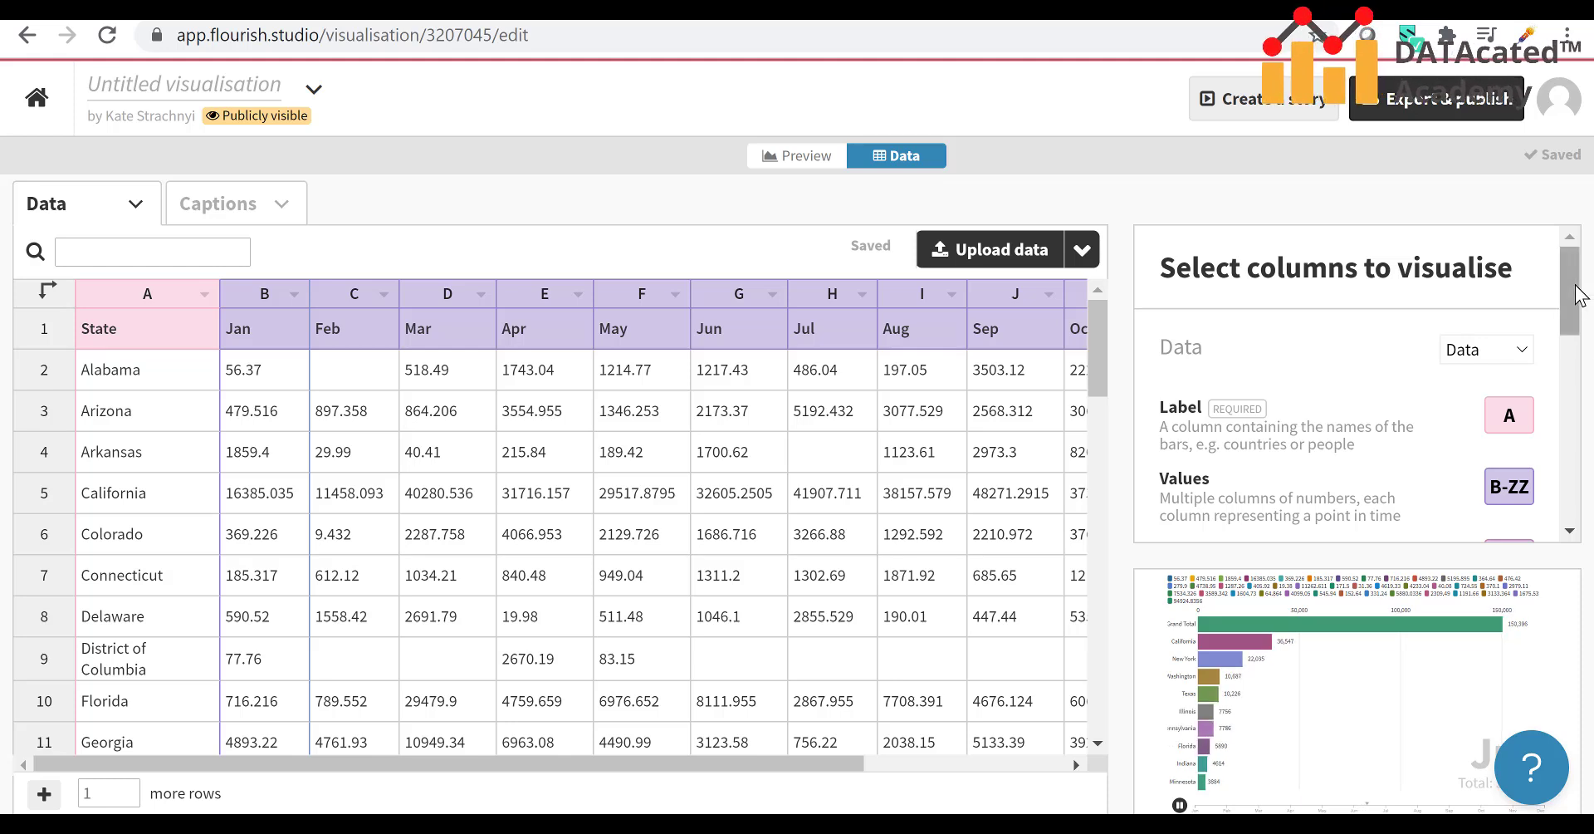
drag(1572, 289, 1572, 334)
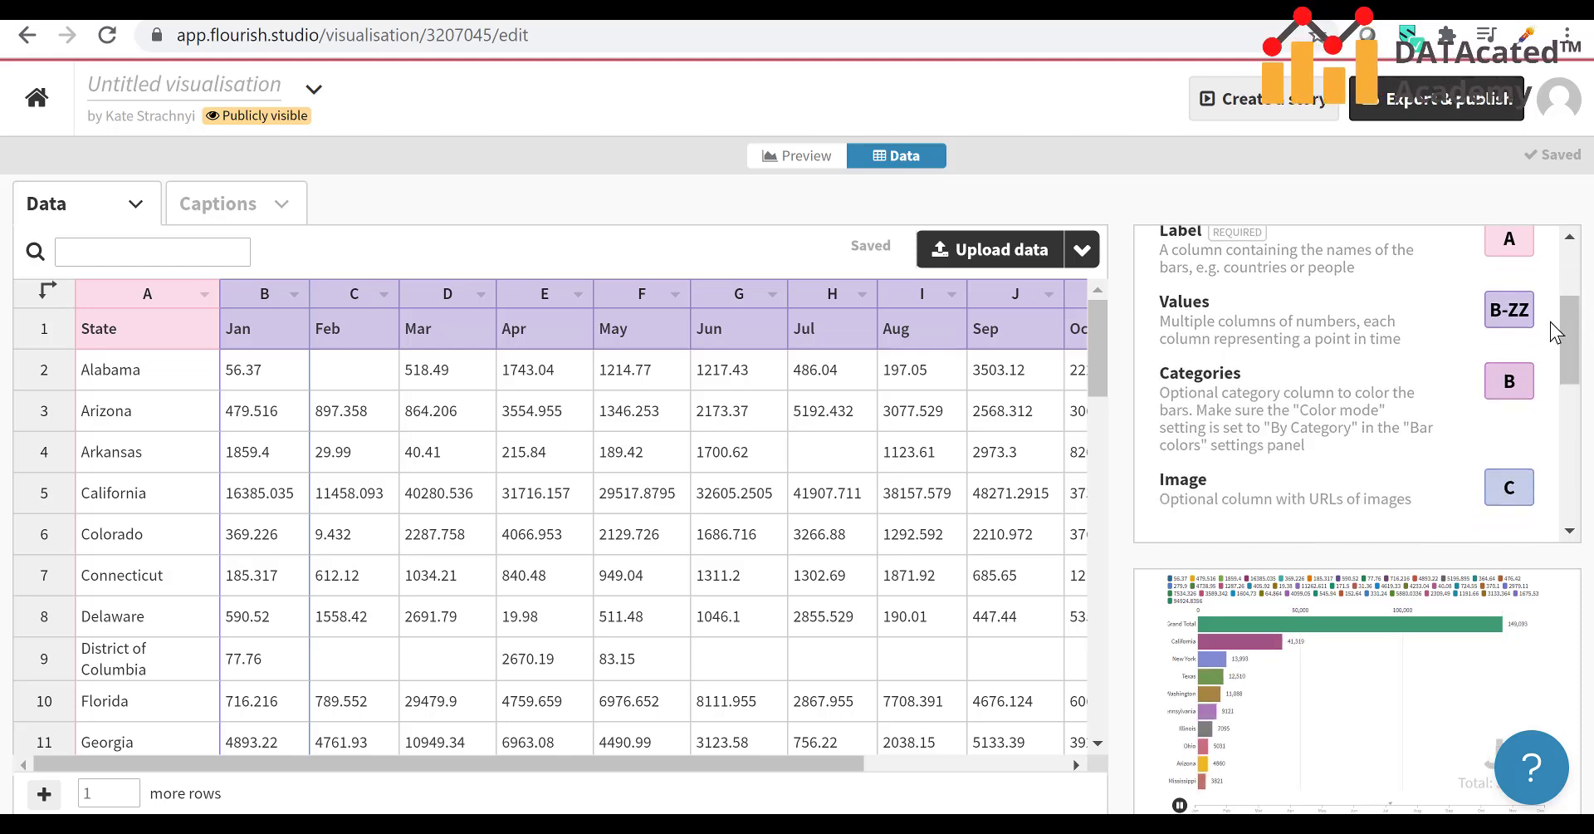
double_click(1510, 487)
key(BackSpace)
drag(1577, 334, 1576, 362)
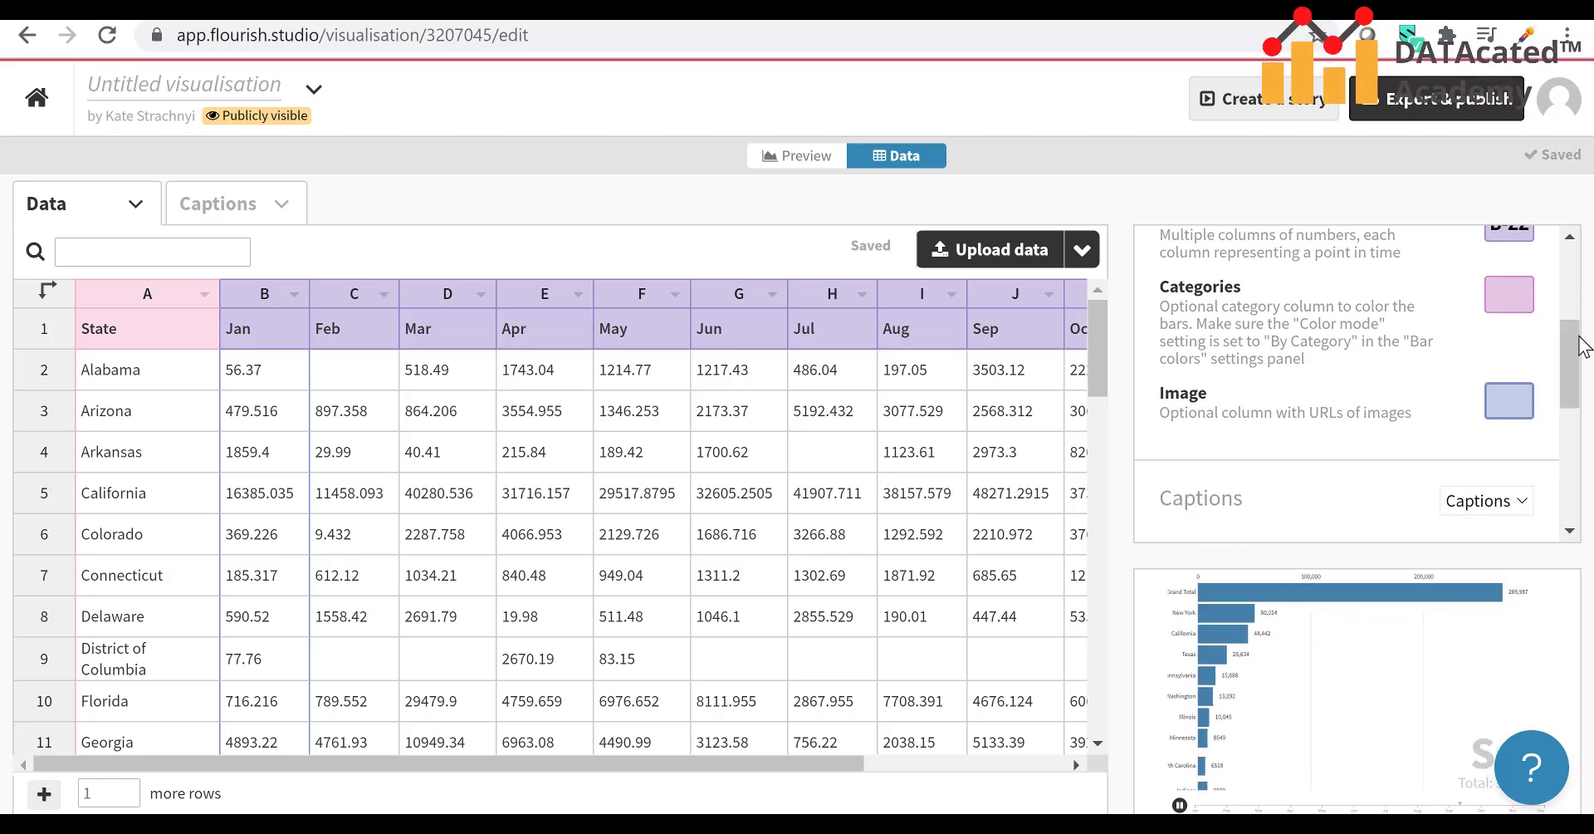
drag(1576, 367, 1576, 480)
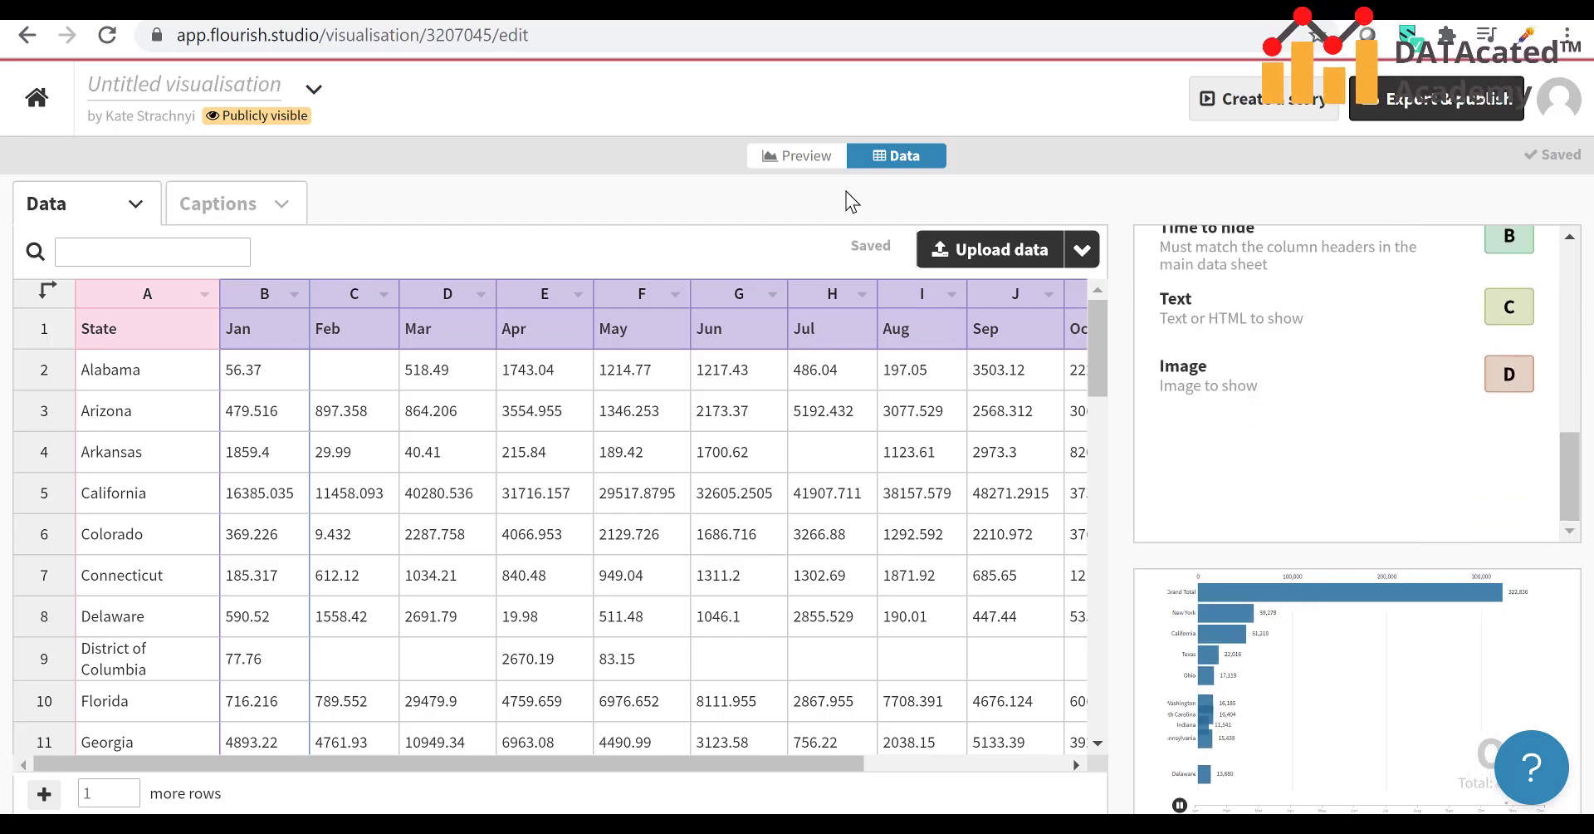
Step: Delete the Grand Total row from the data sheet so only states race in the preview
click(798, 157)
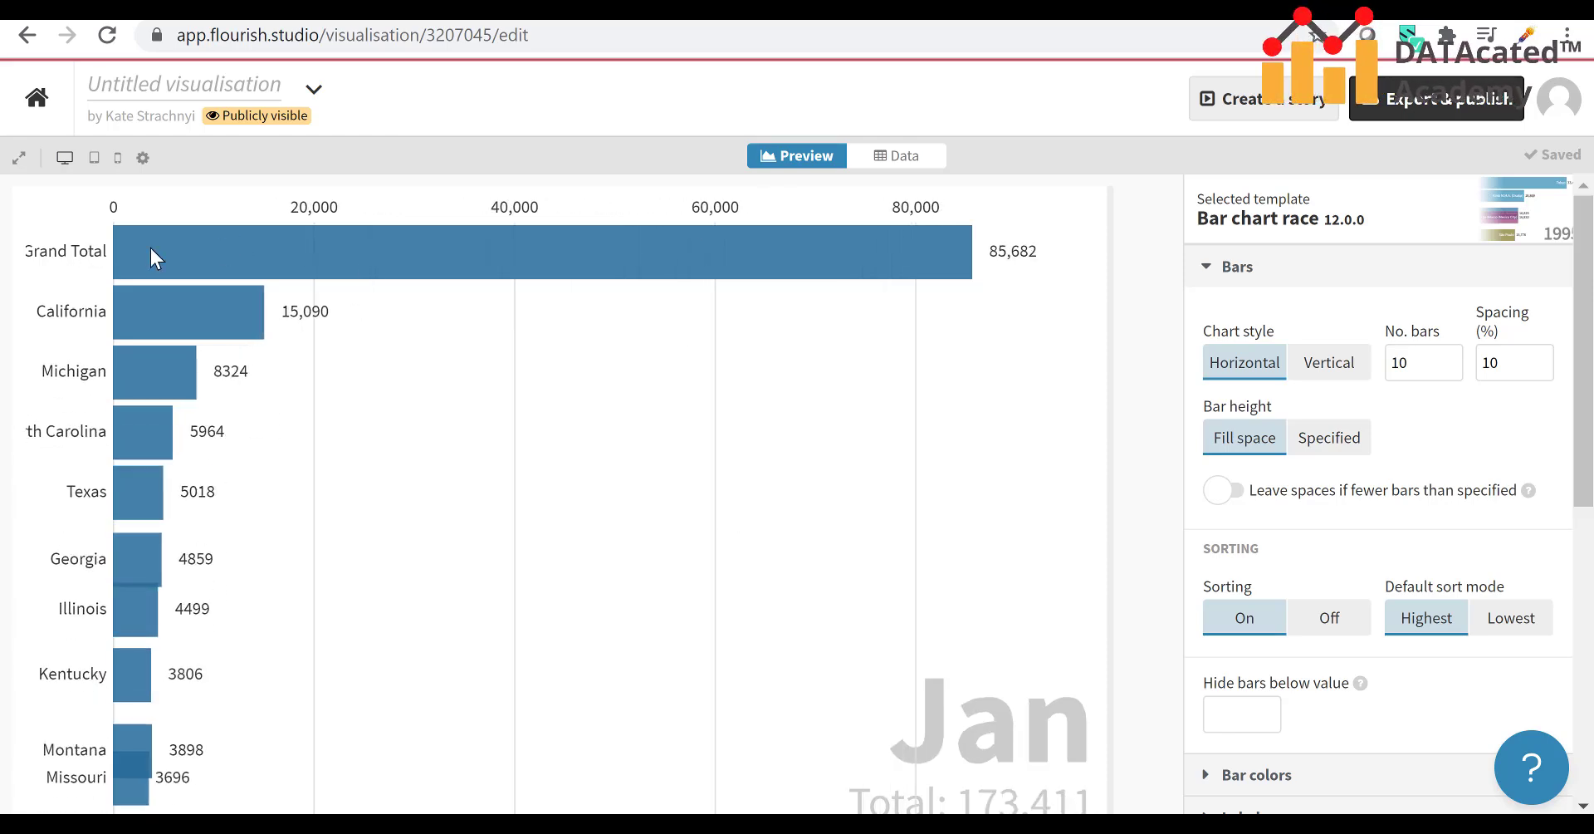
click(905, 156)
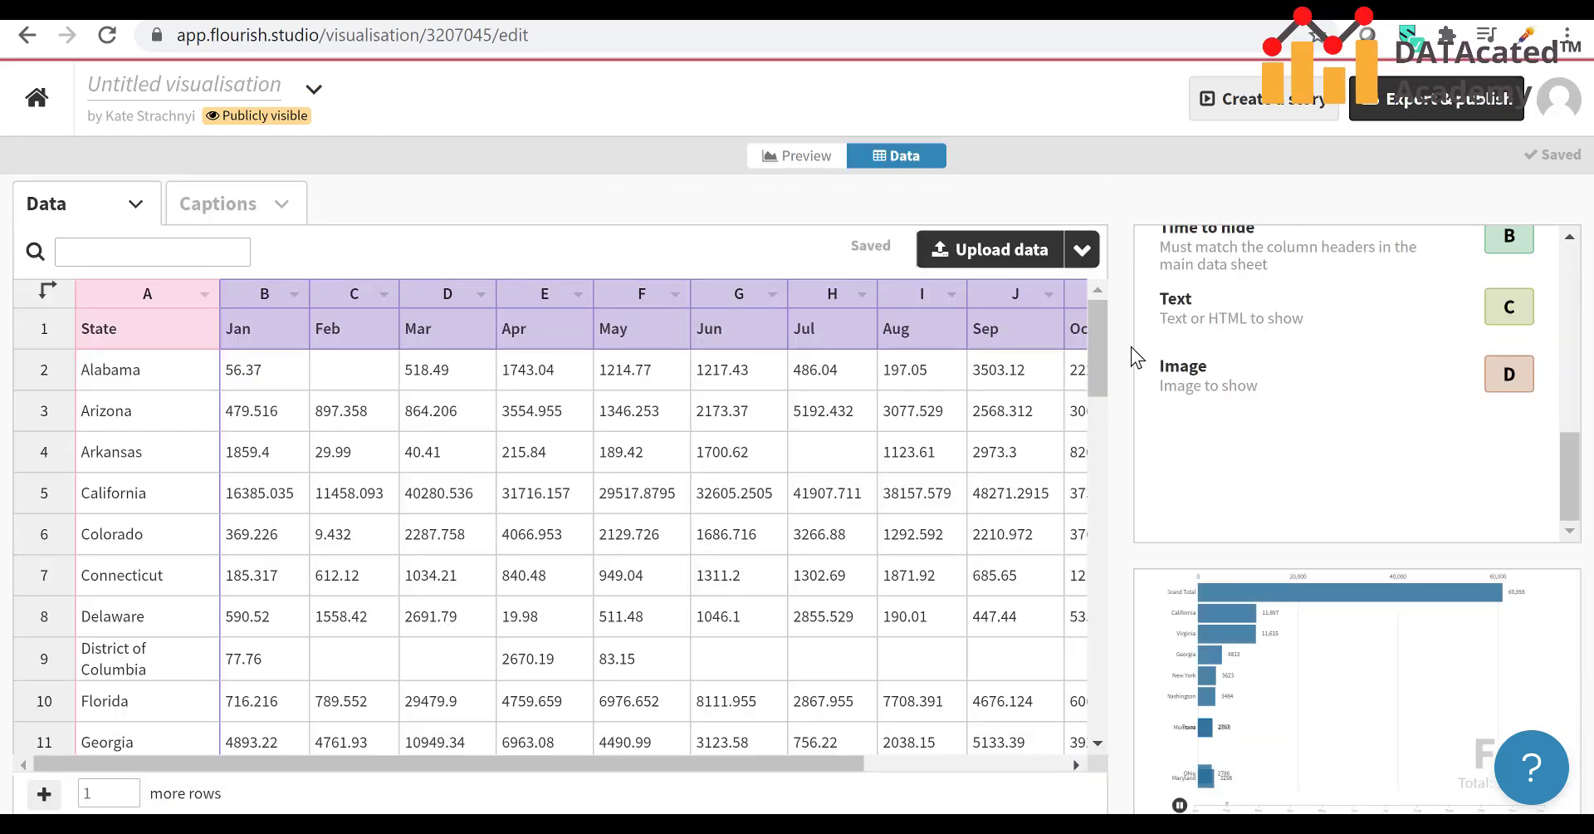
scroll(1101, 497, down, 3)
scroll(1112, 708, down, 10)
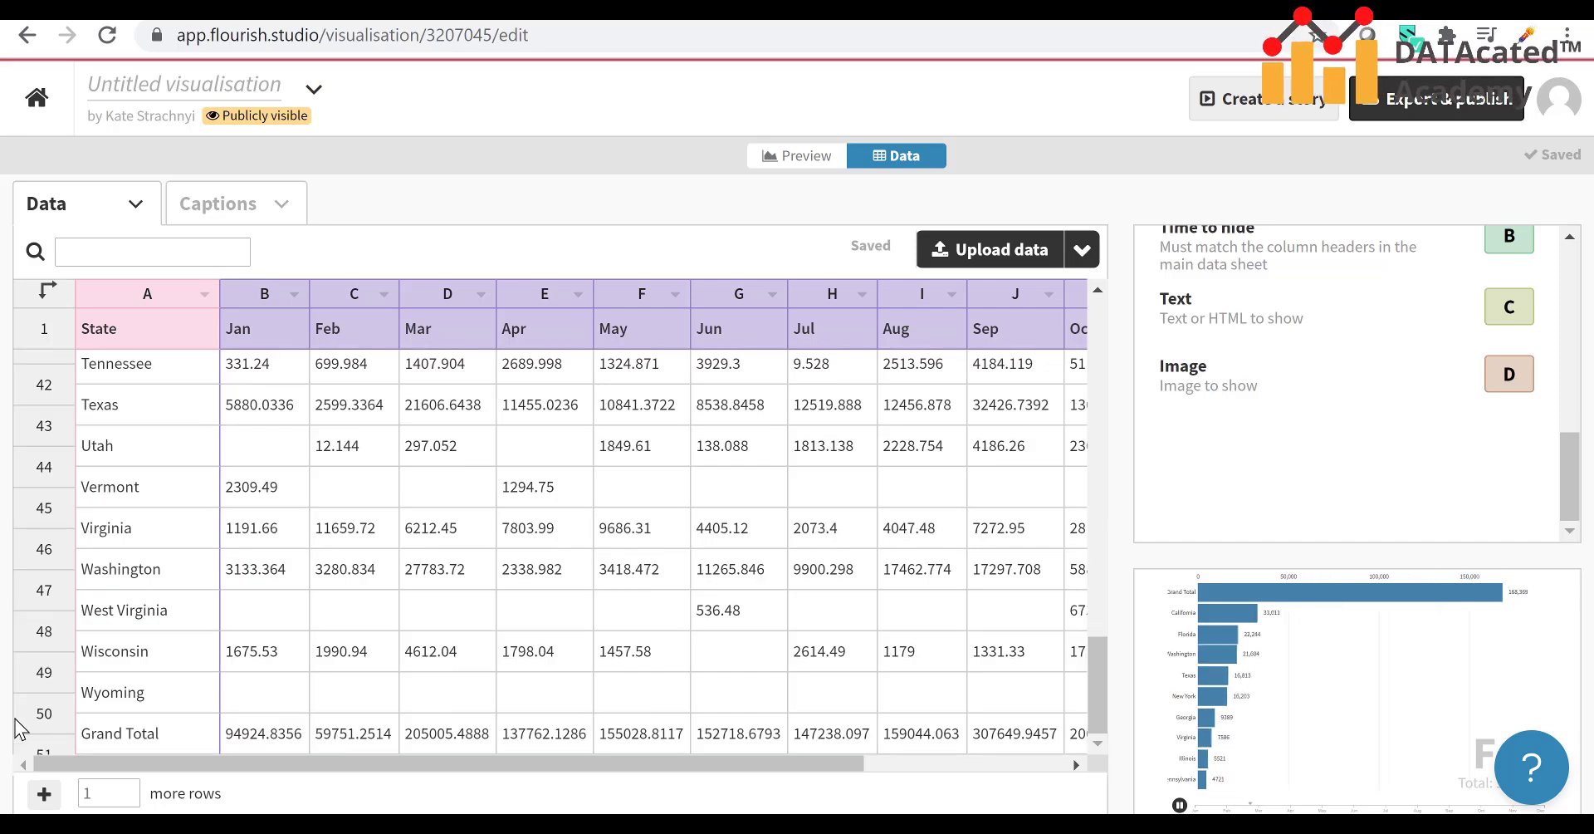
click(51, 741)
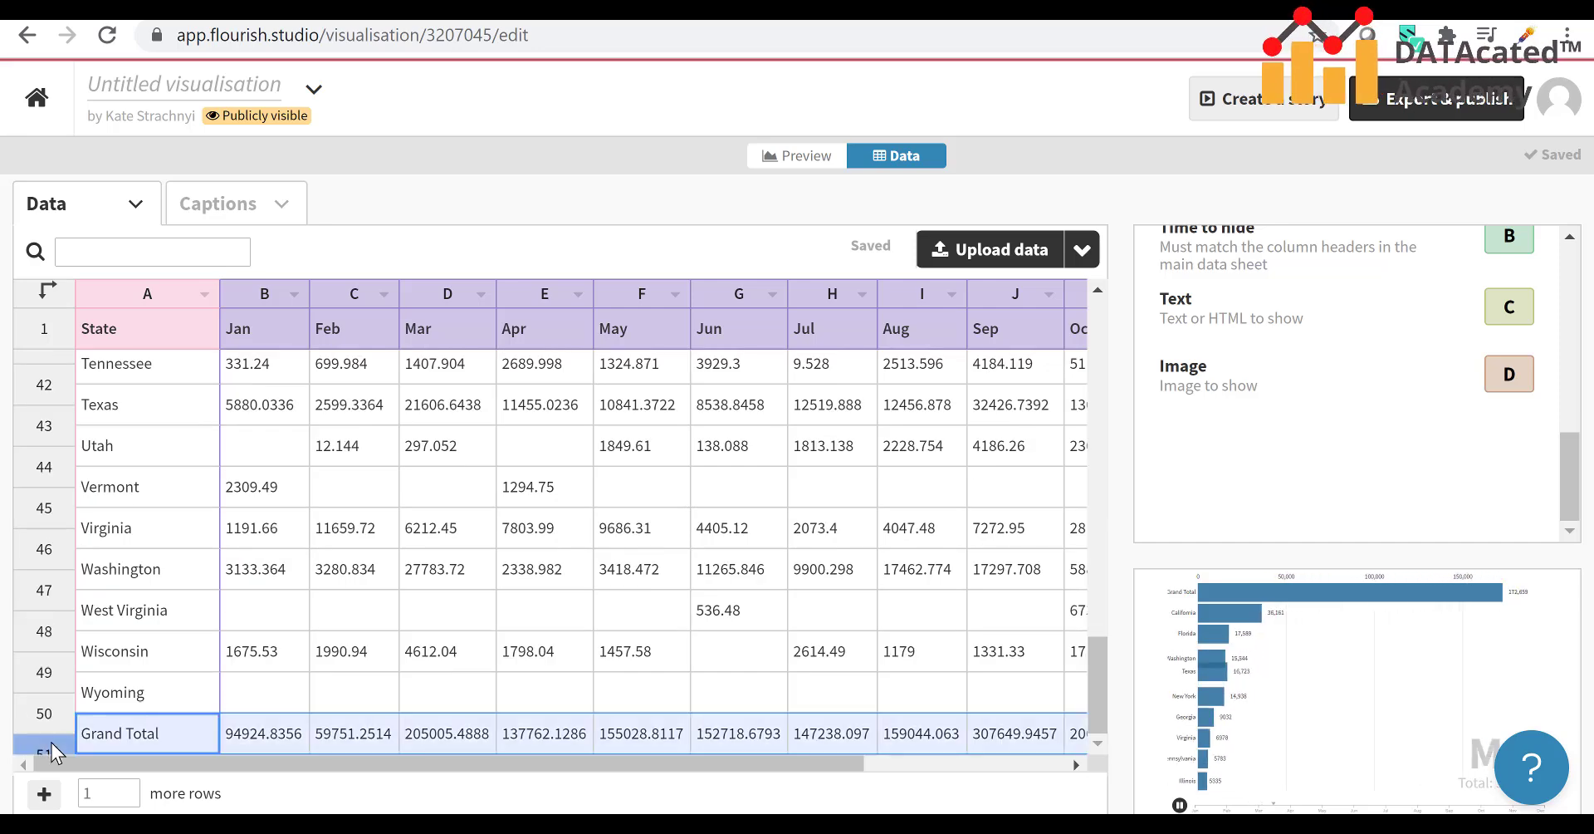
key(Delete)
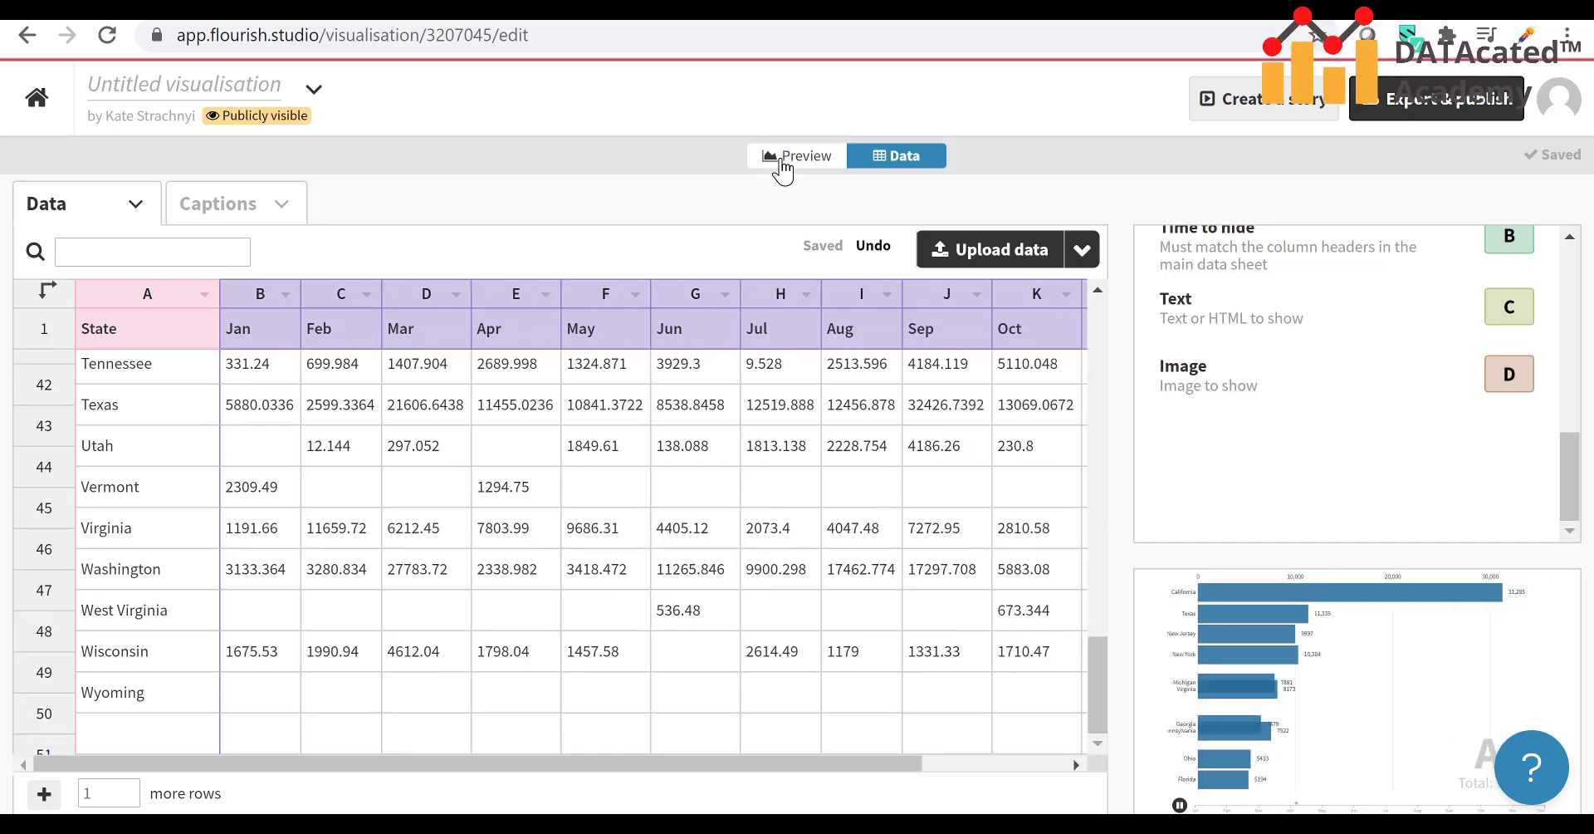
click(798, 156)
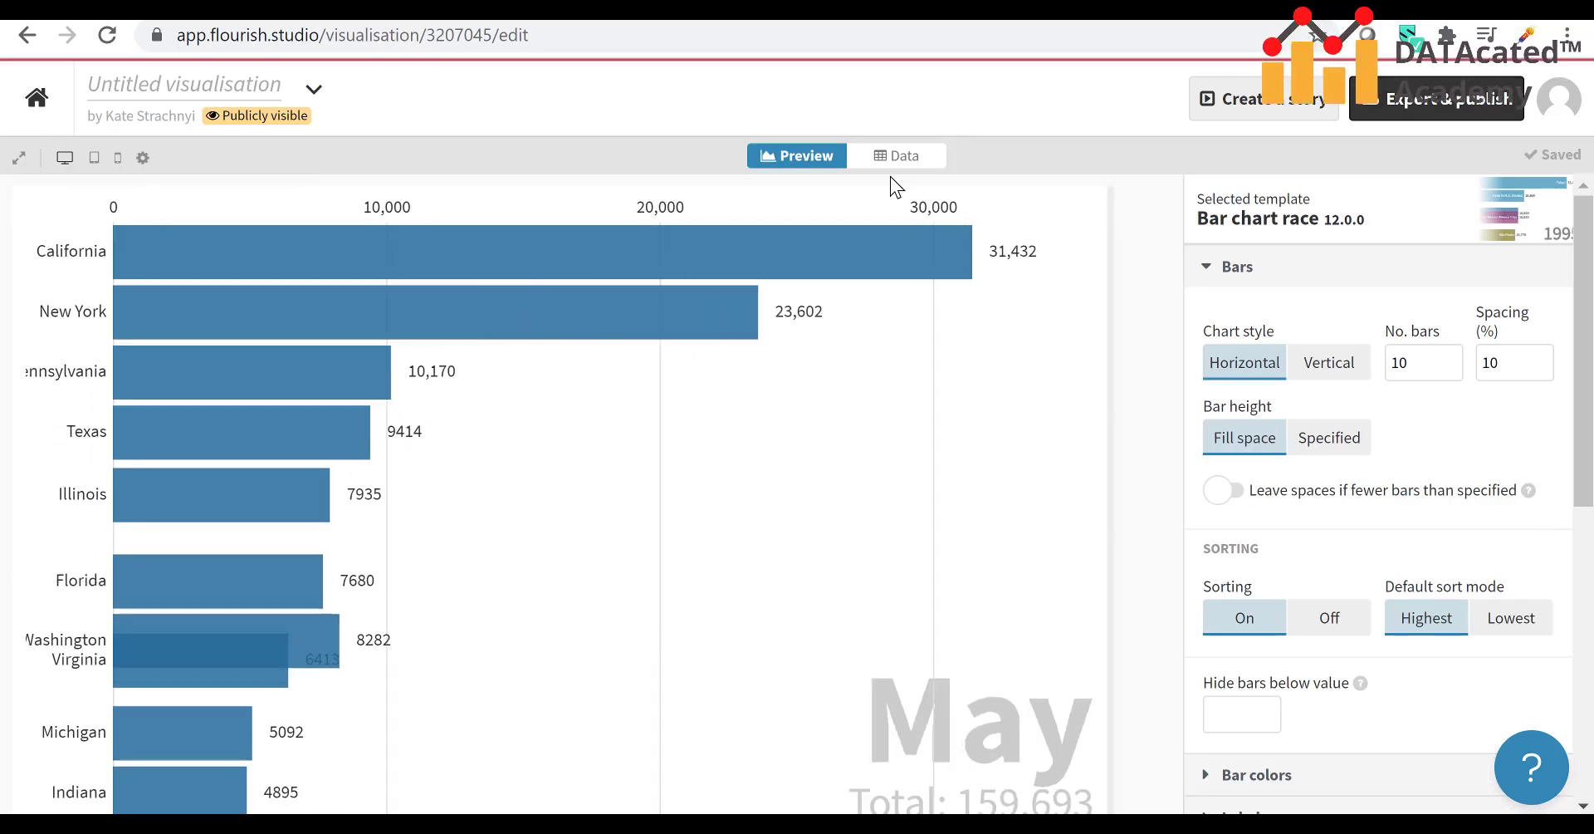
scroll(1371, 497, down, 3)
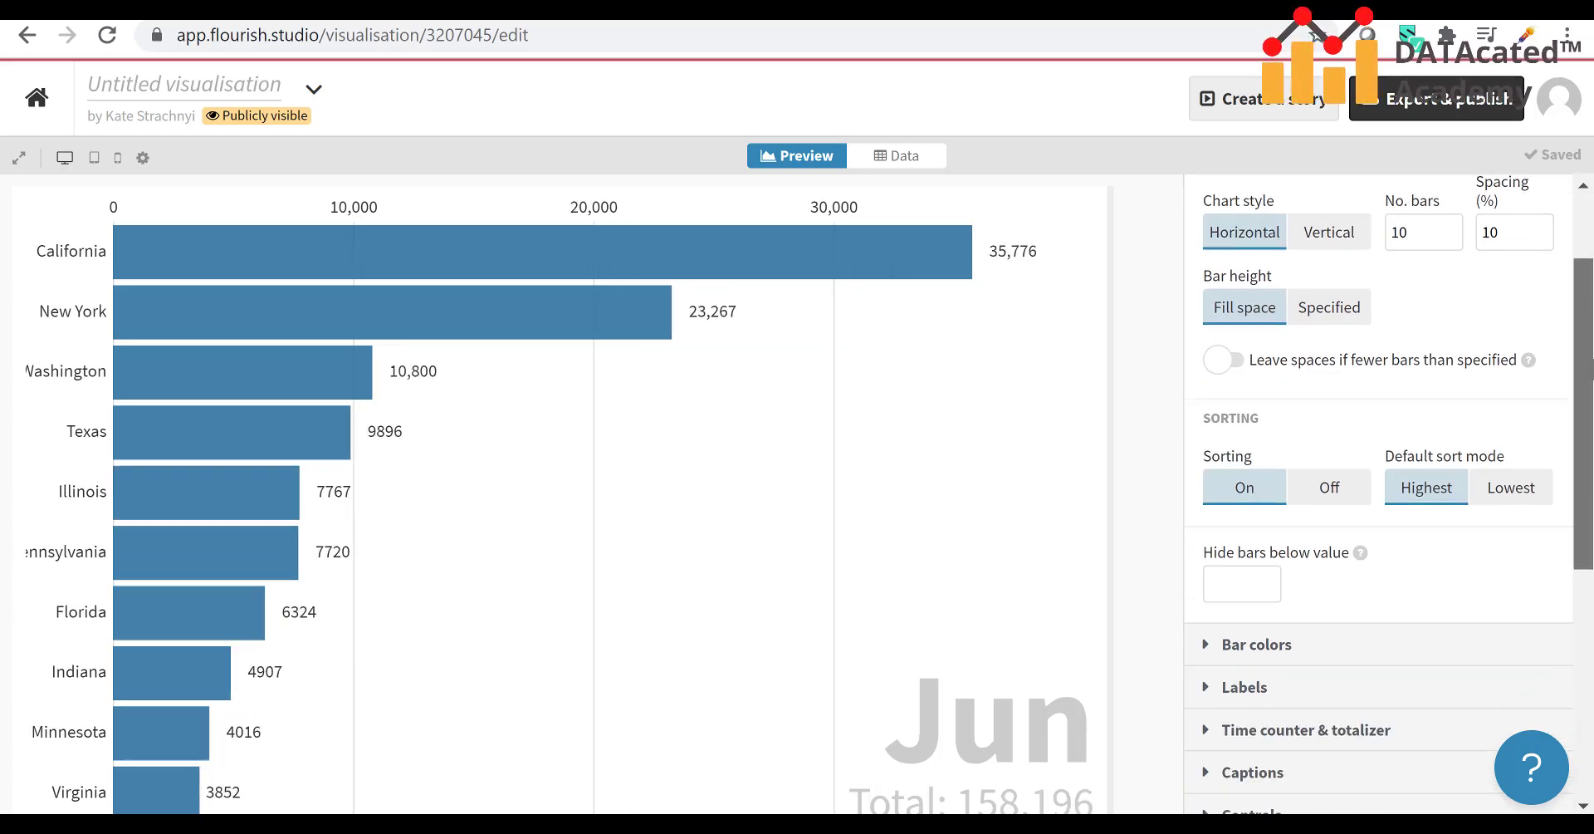
scroll(1231, 454, down, 3)
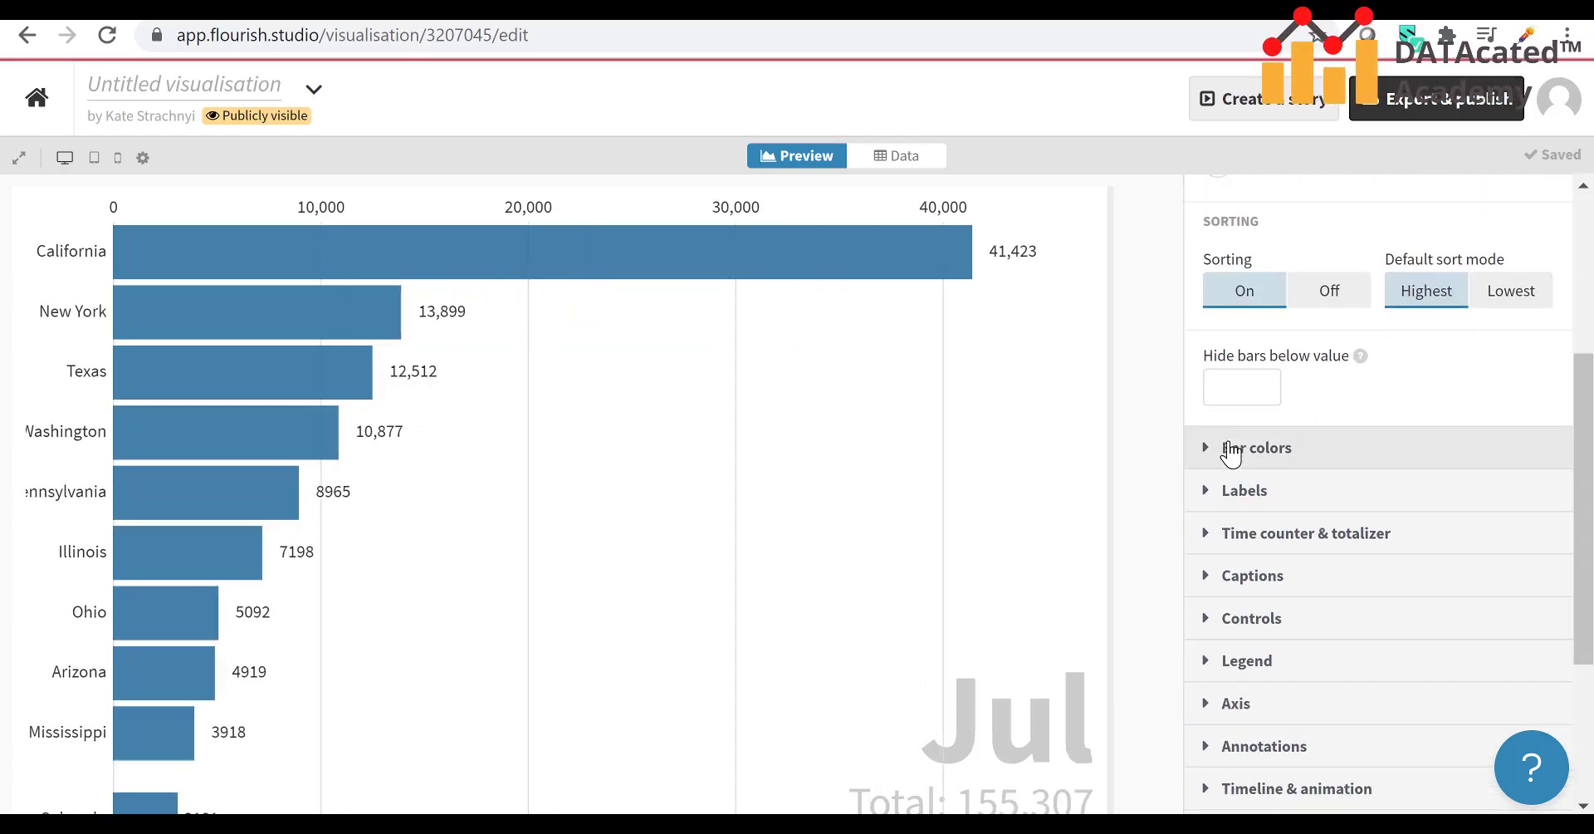
Step: Set Bar colors to By bar mode with the Pastel palette
click(1230, 450)
scroll(1370, 436, down, 2)
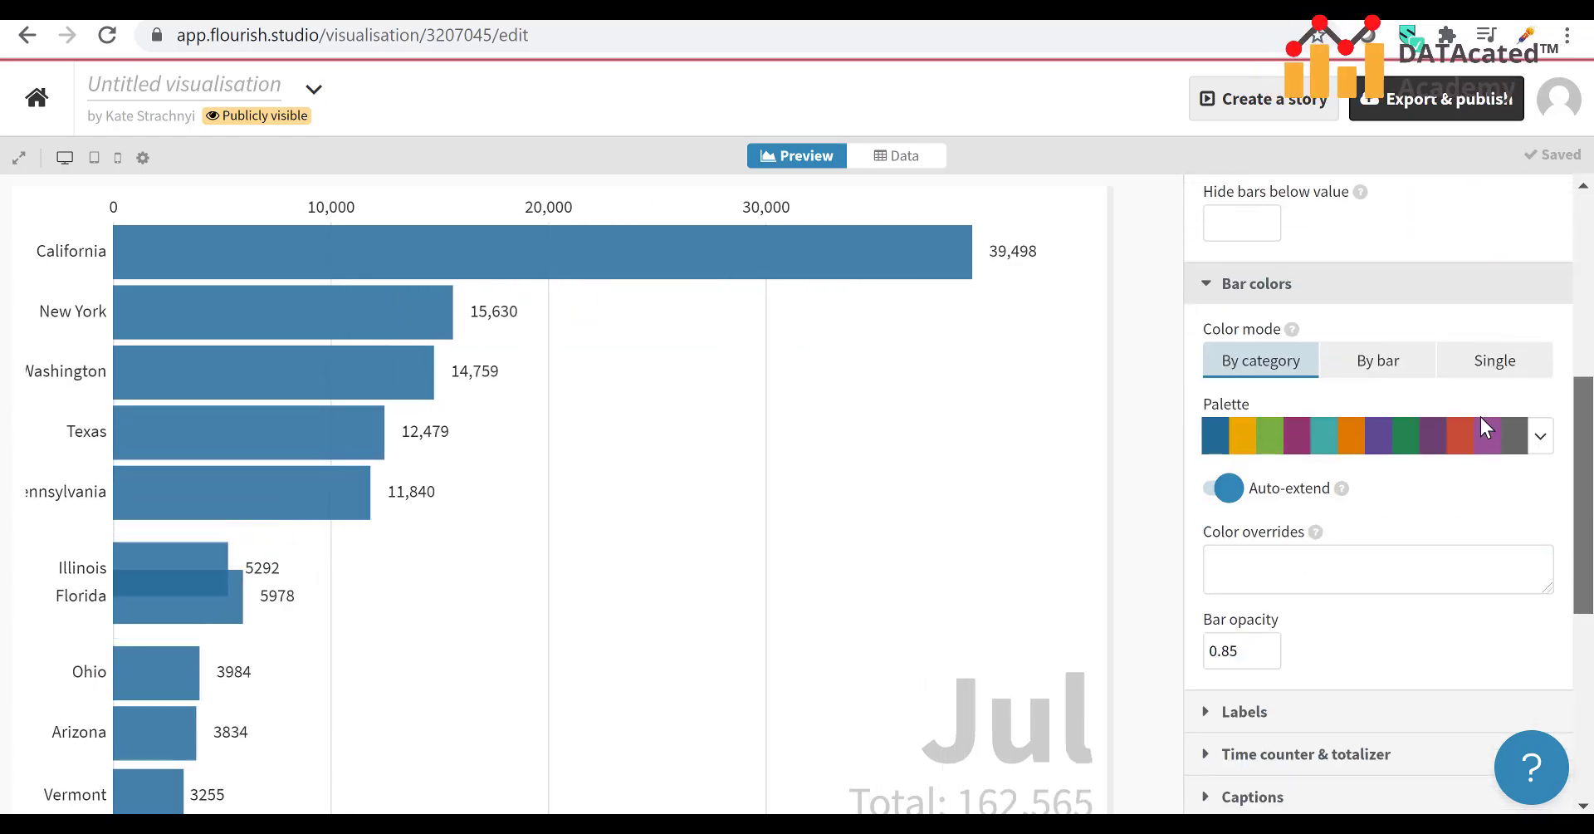
click(1378, 342)
click(1495, 341)
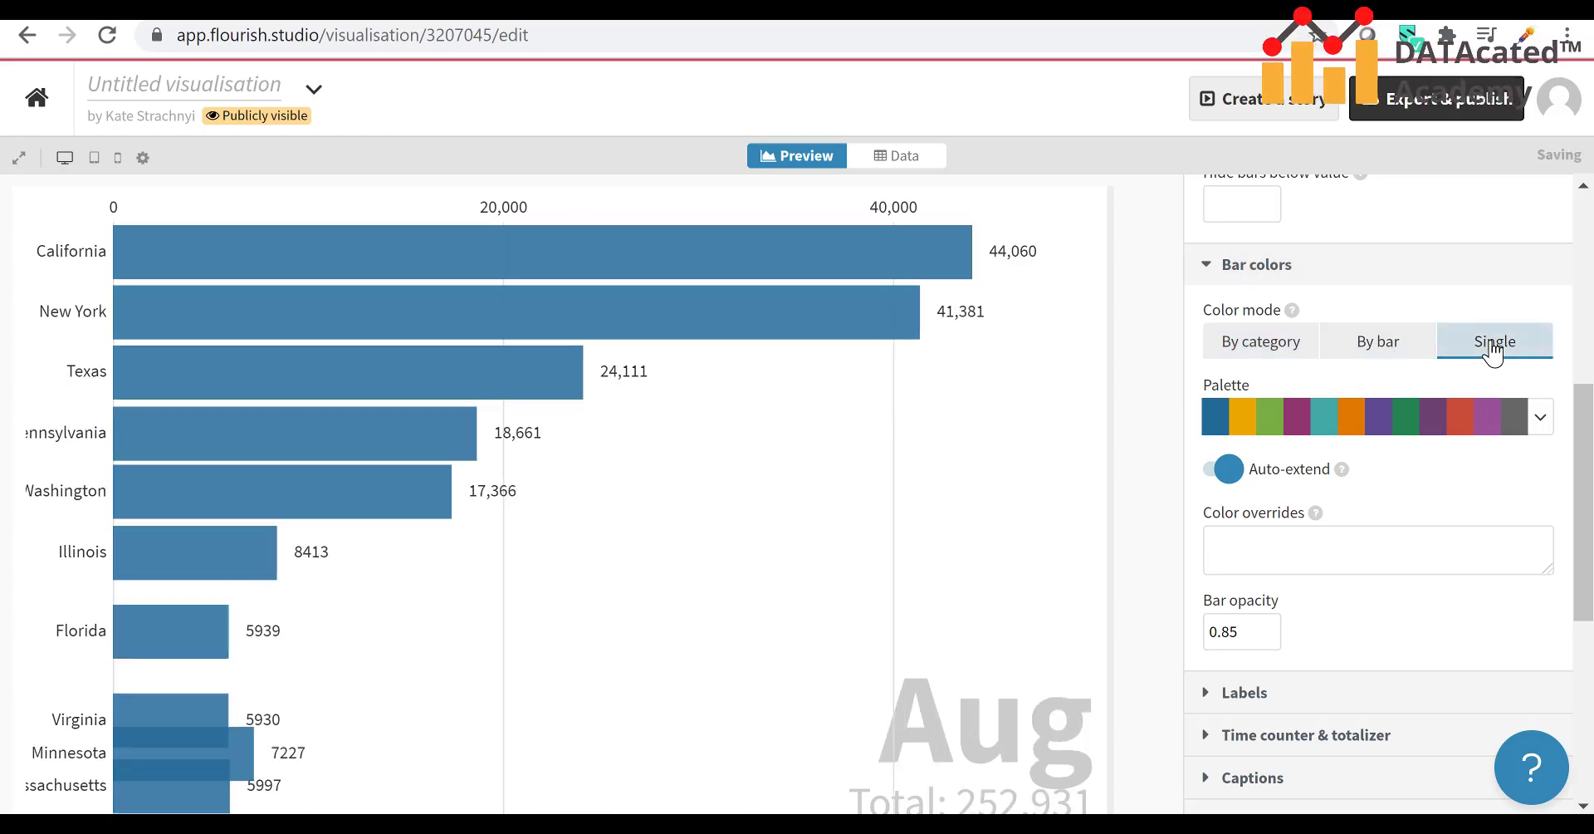
click(1378, 341)
click(1539, 416)
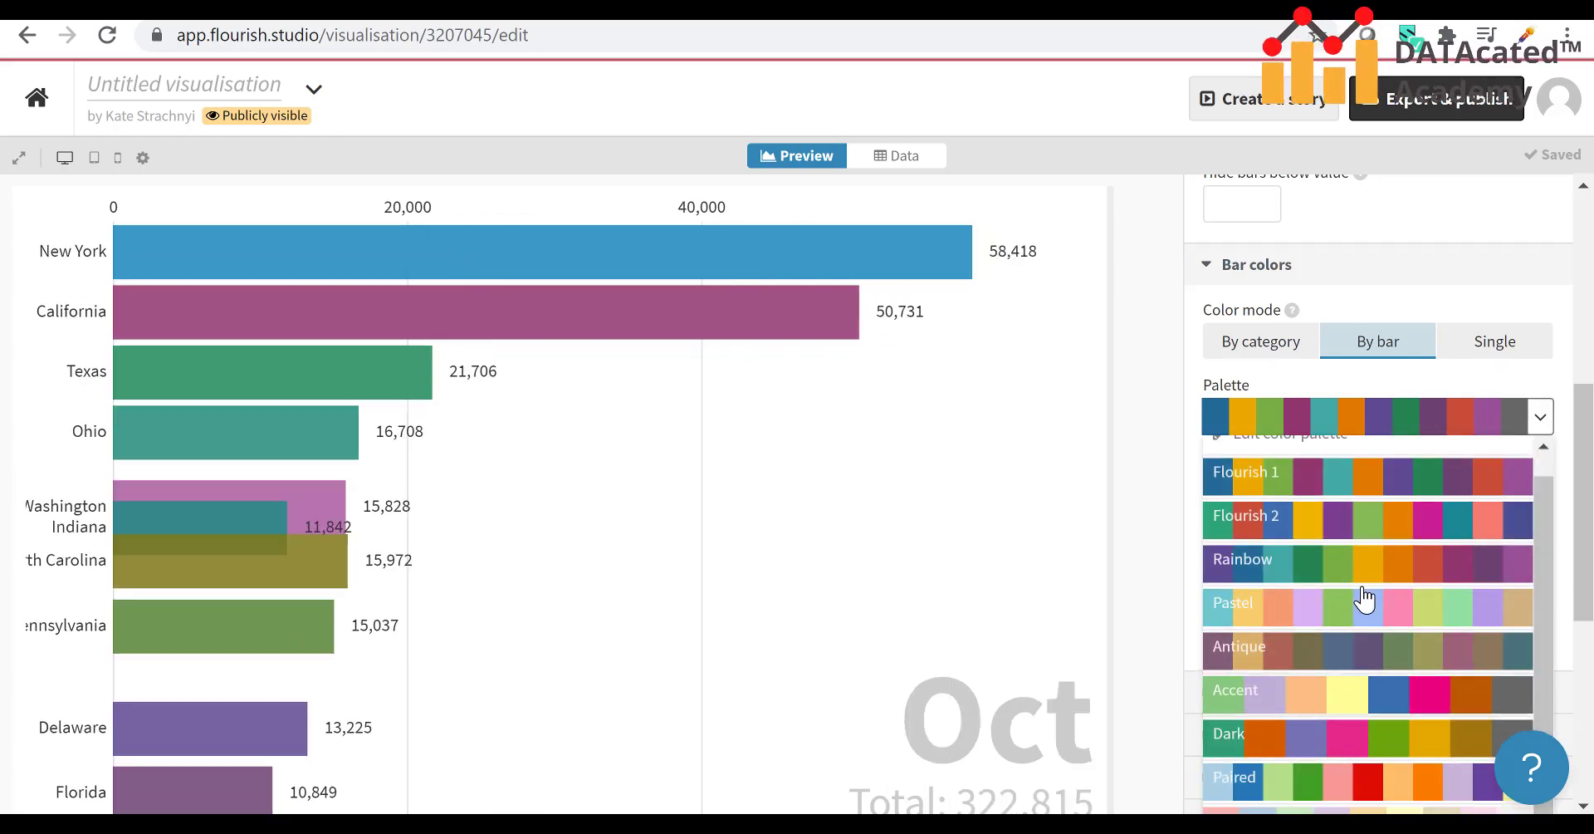
click(1367, 604)
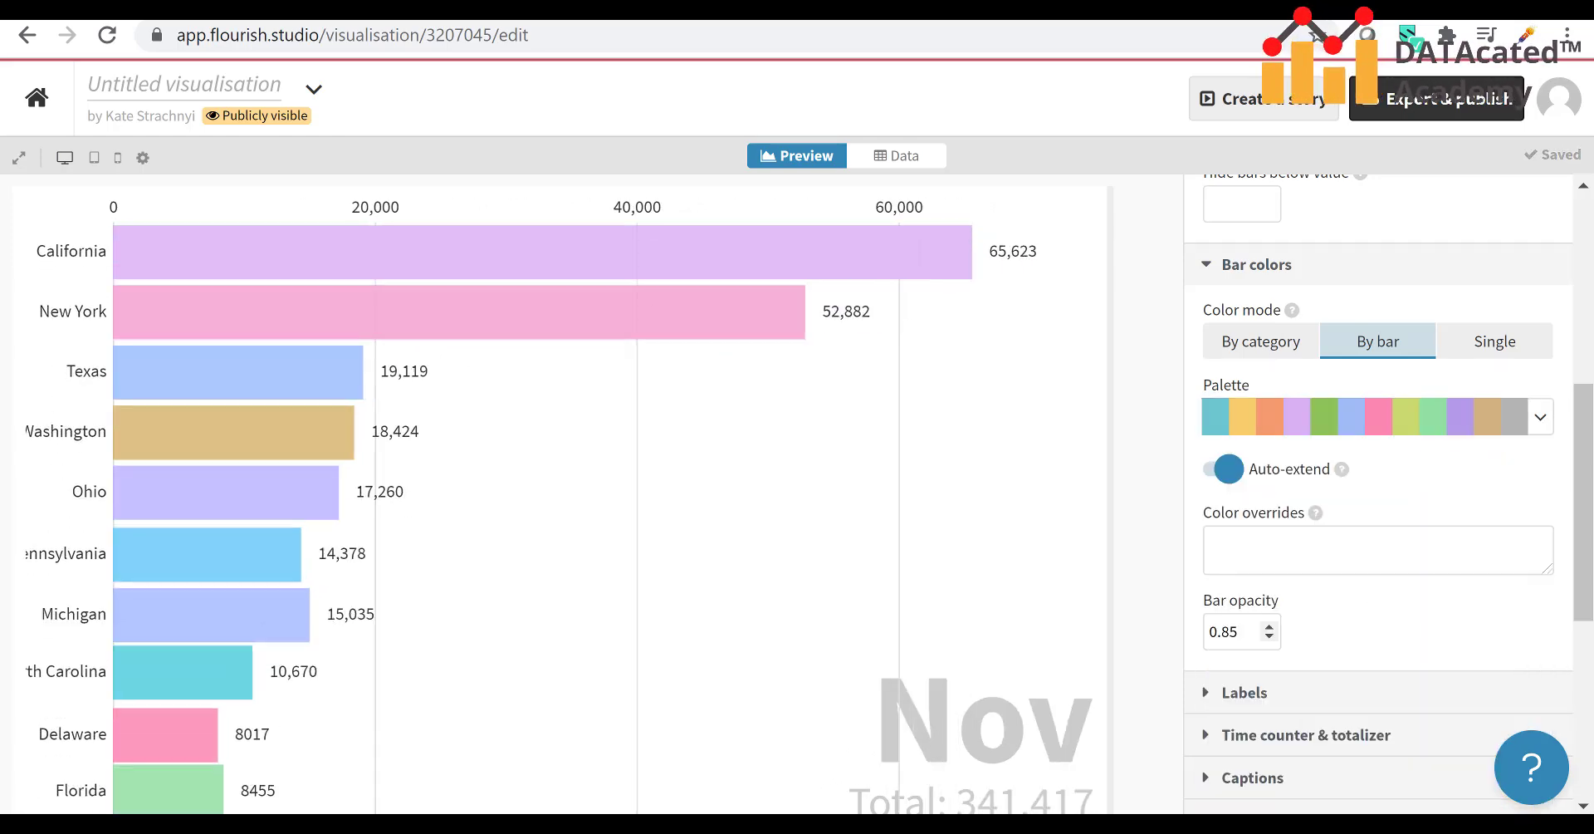
scroll(1369, 559, down, 3)
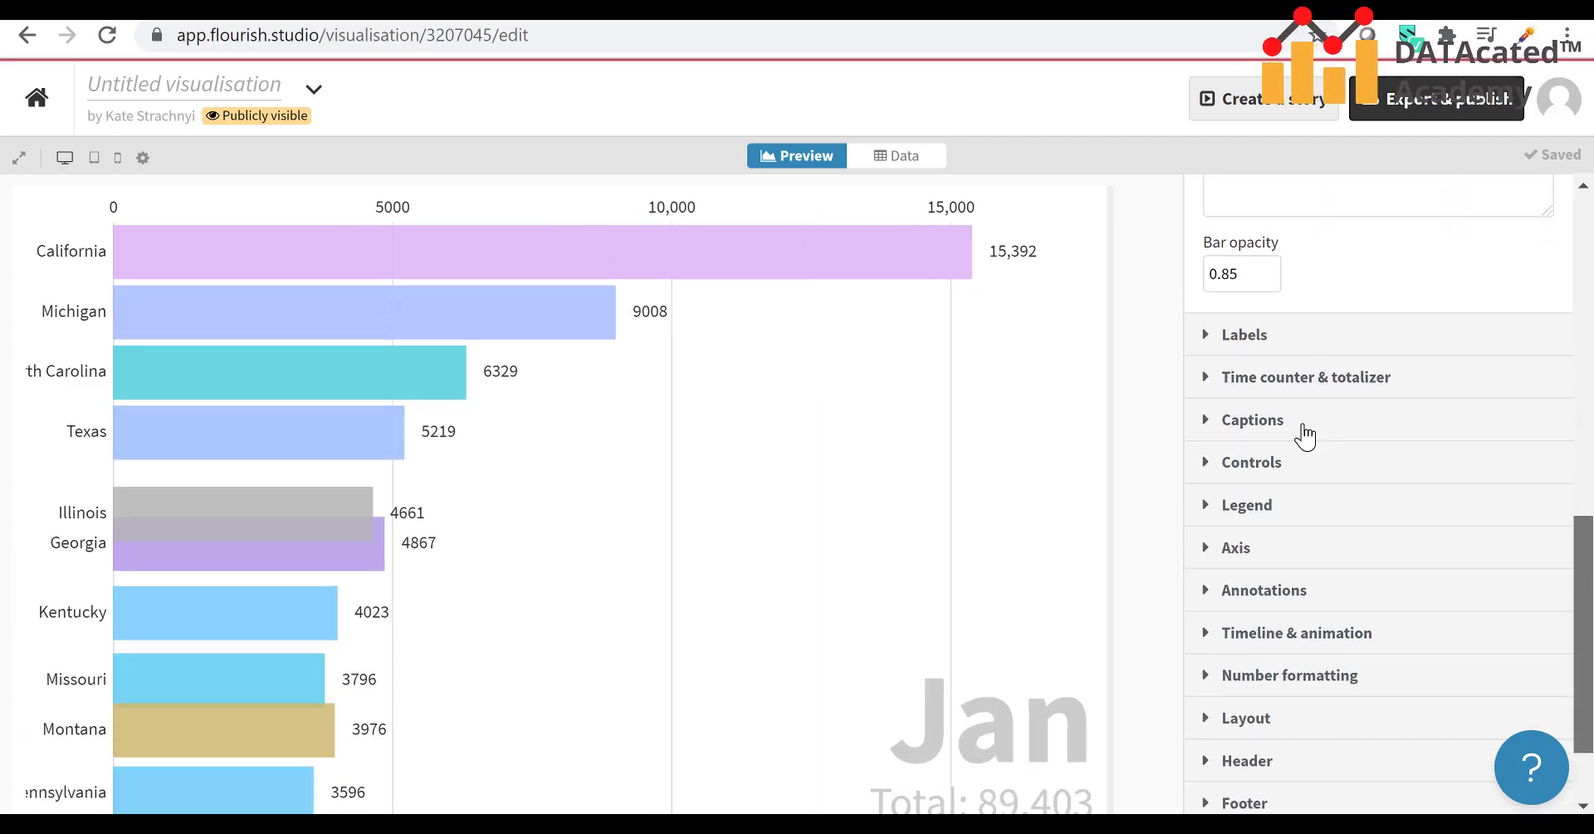
click(1283, 339)
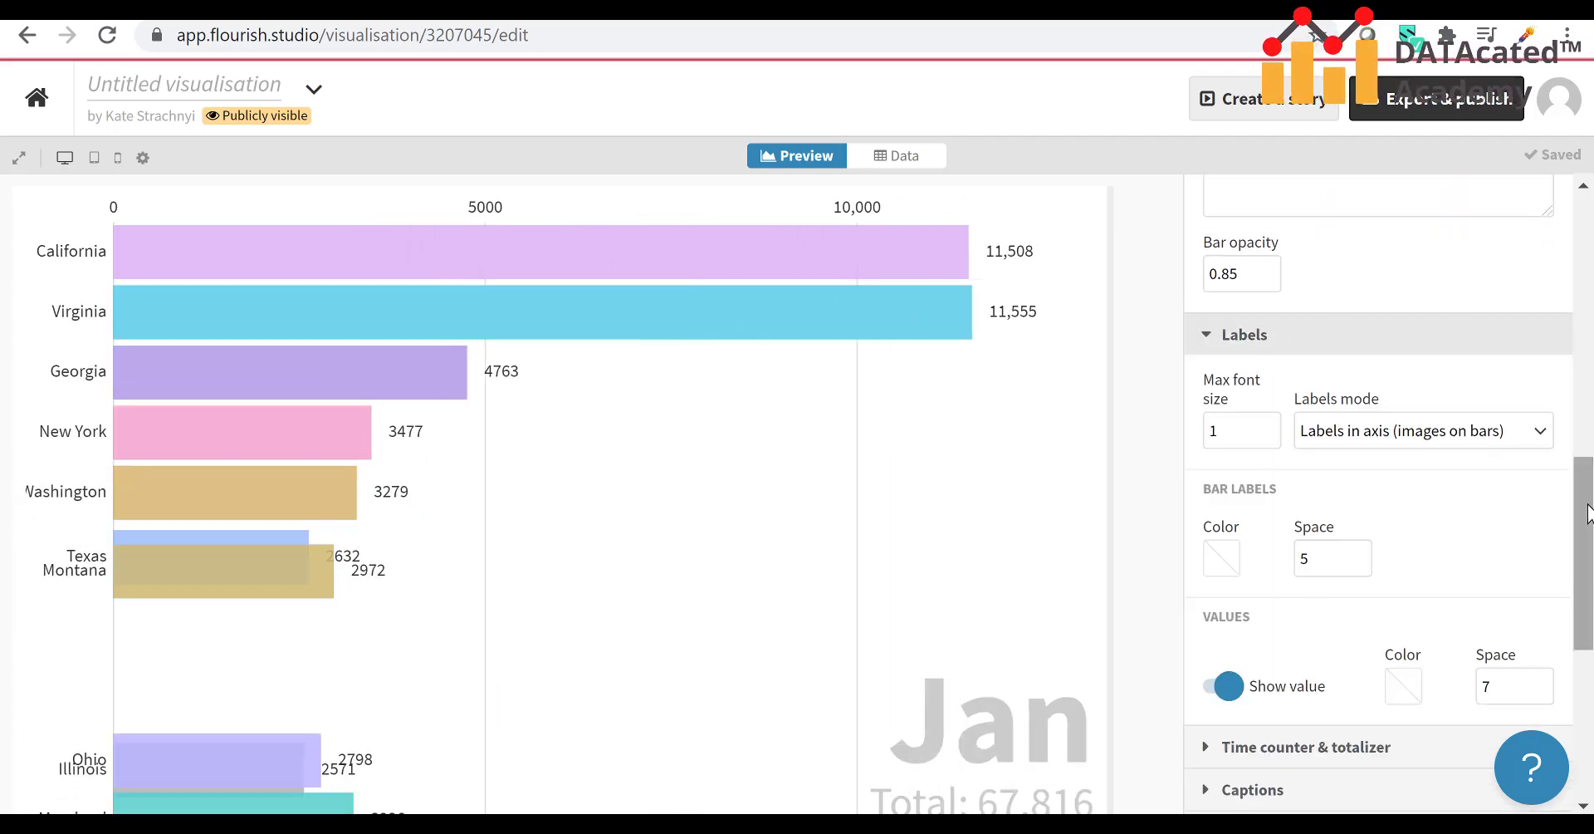
drag(1587, 510, 1587, 722)
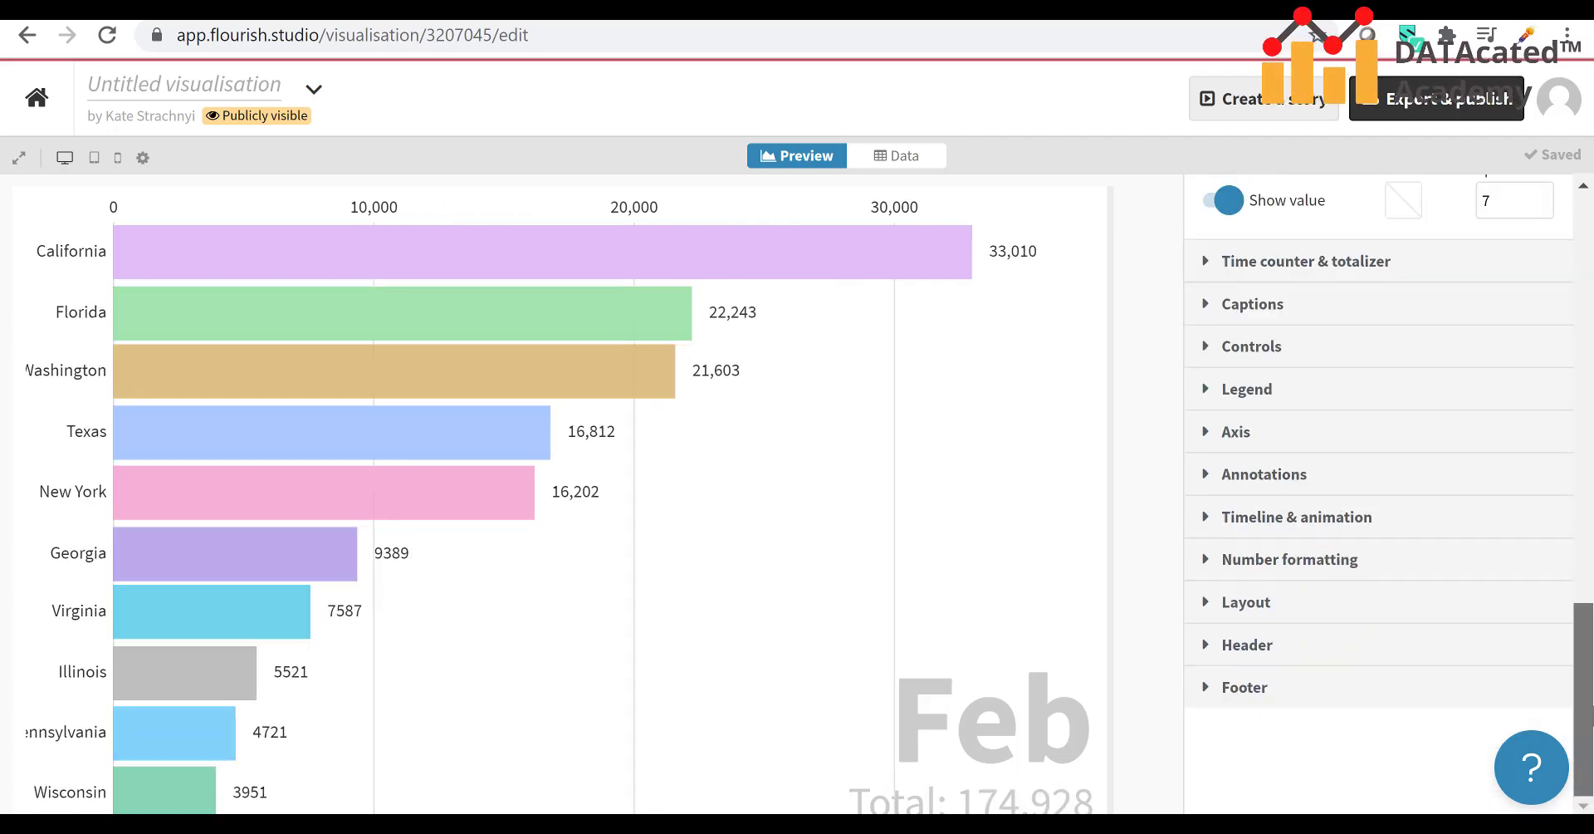
scroll(1370, 497, up, 1)
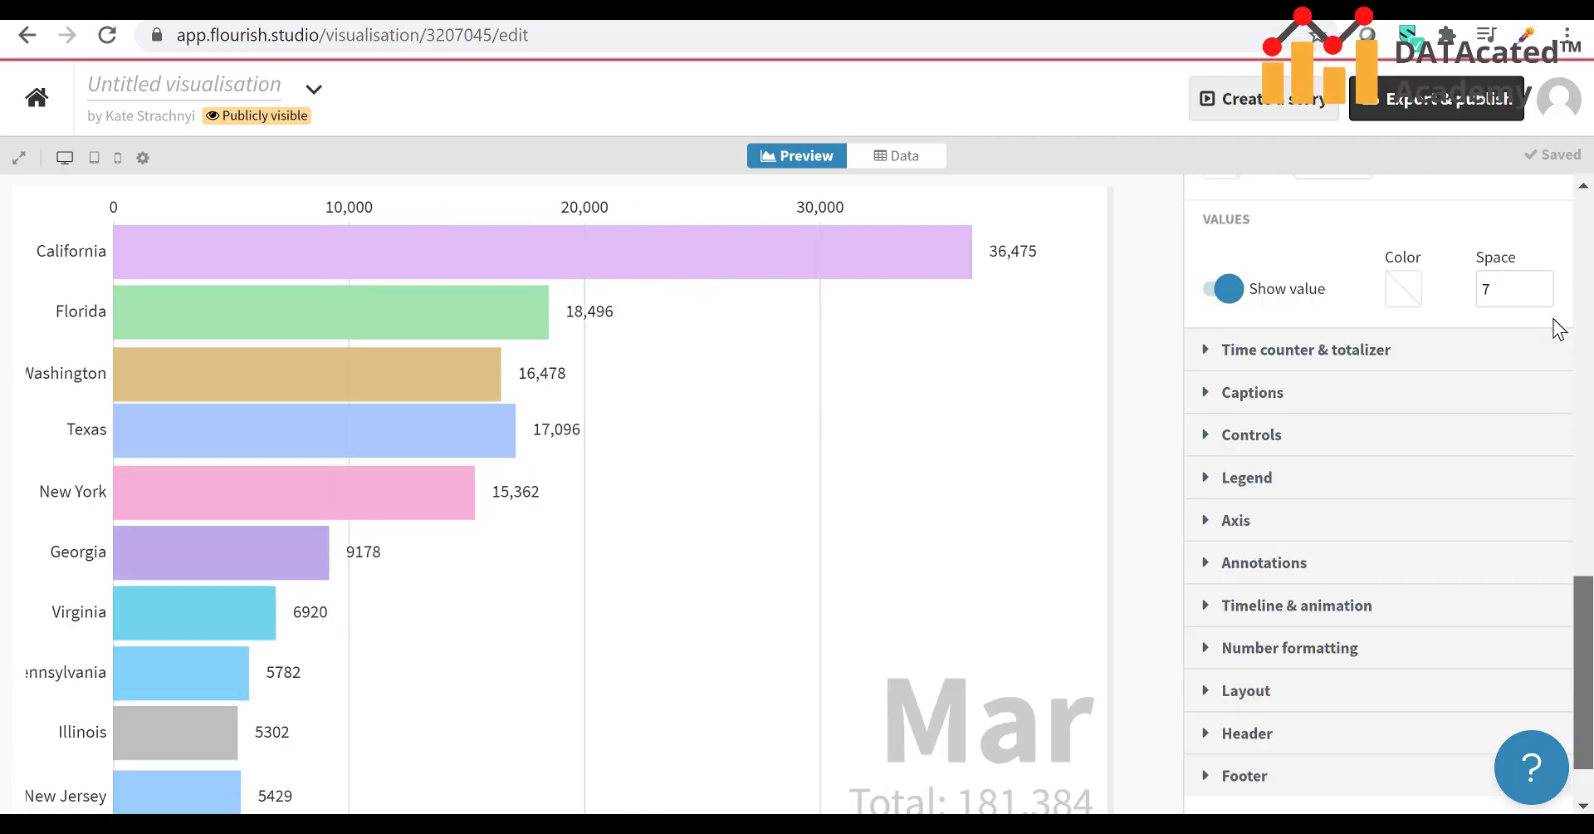
scroll(1551, 220, up, 8)
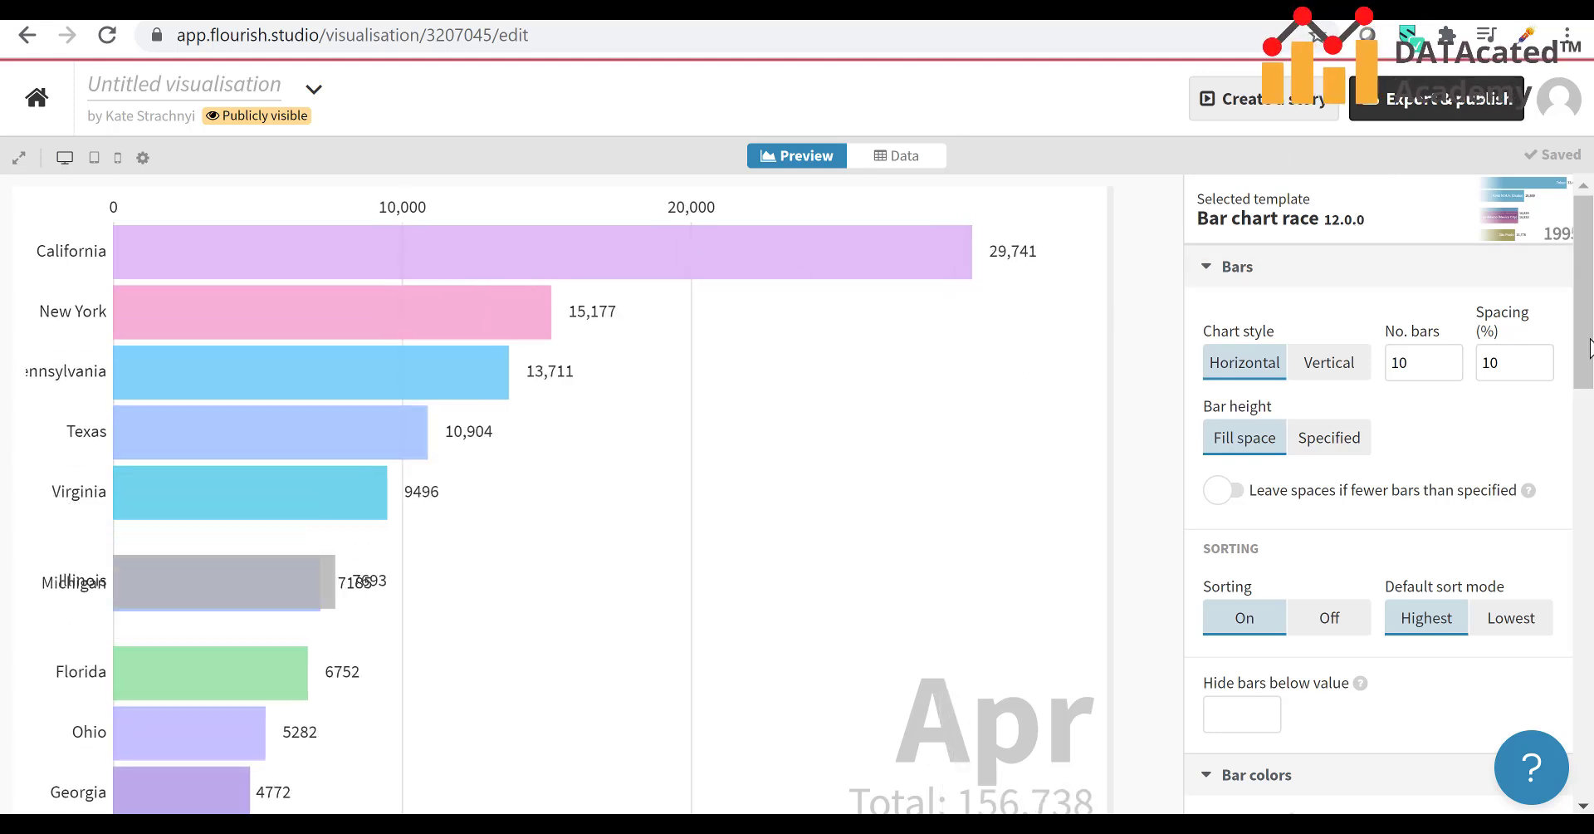
click(1238, 266)
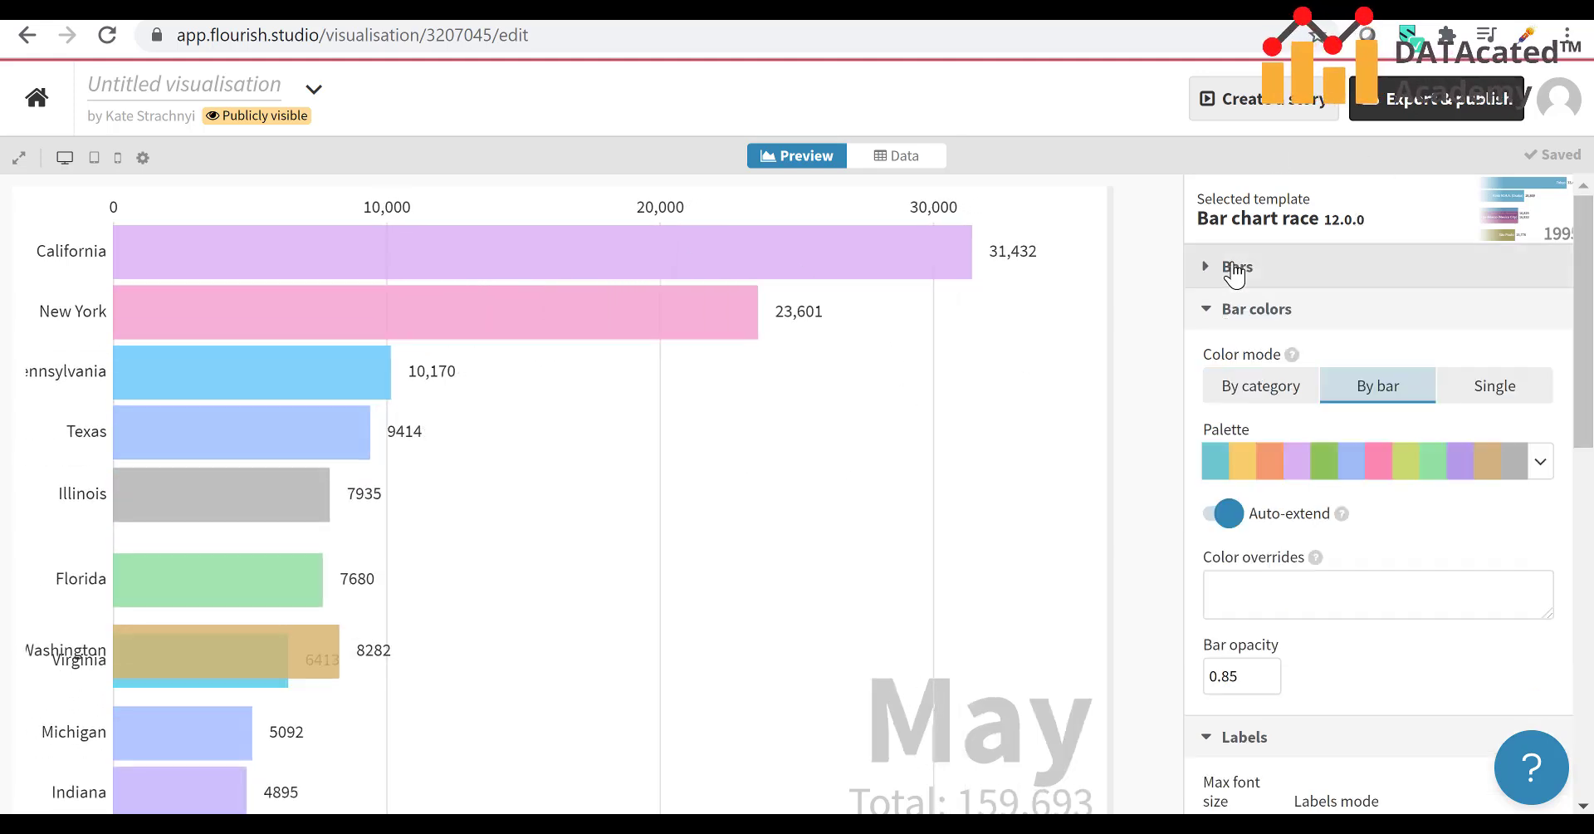
drag(1584, 212, 1585, 252)
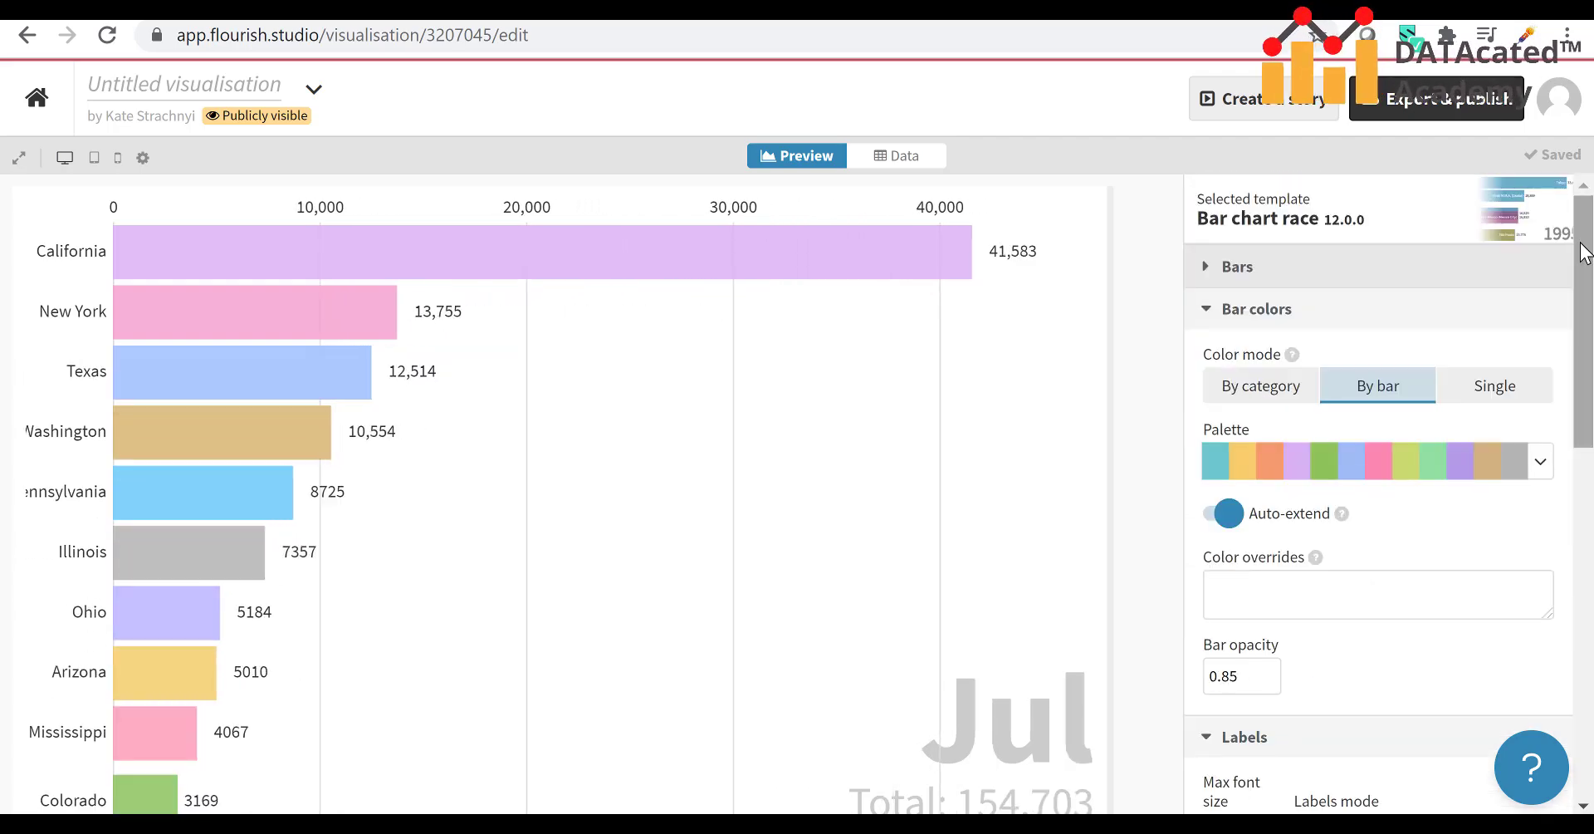